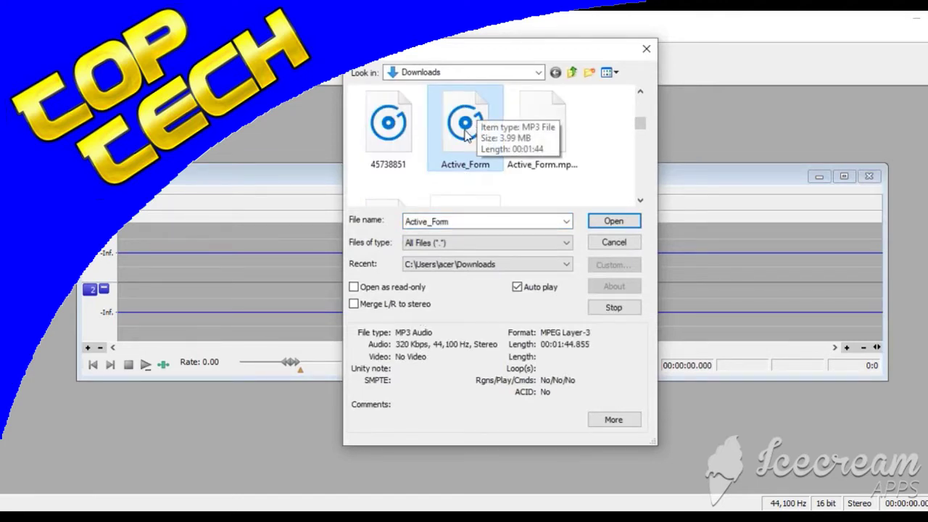
# Step: Open the audio files Active_Form and Renegade_Jubilee from the Downloads folder
pyautogui.doubleClick(466, 136)
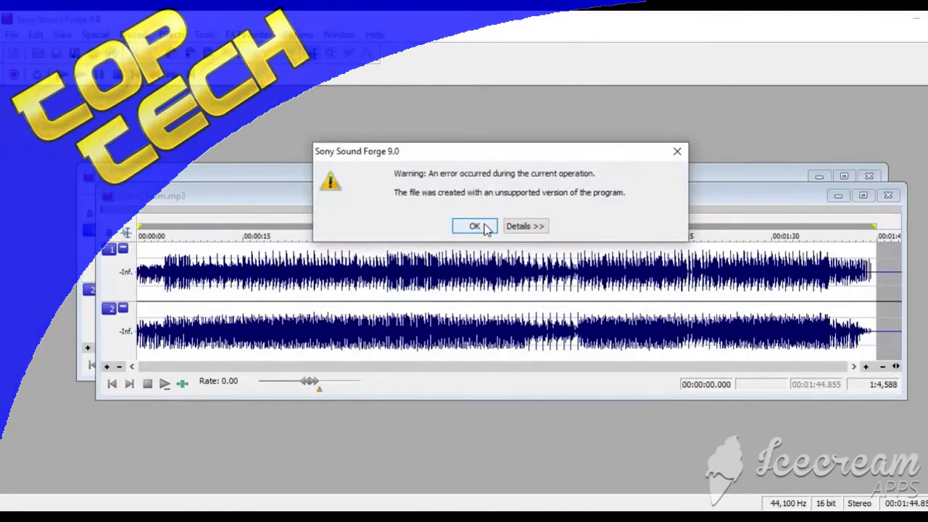
pyautogui.click(475, 226)
pyautogui.hotkey('ctrl', 'o')
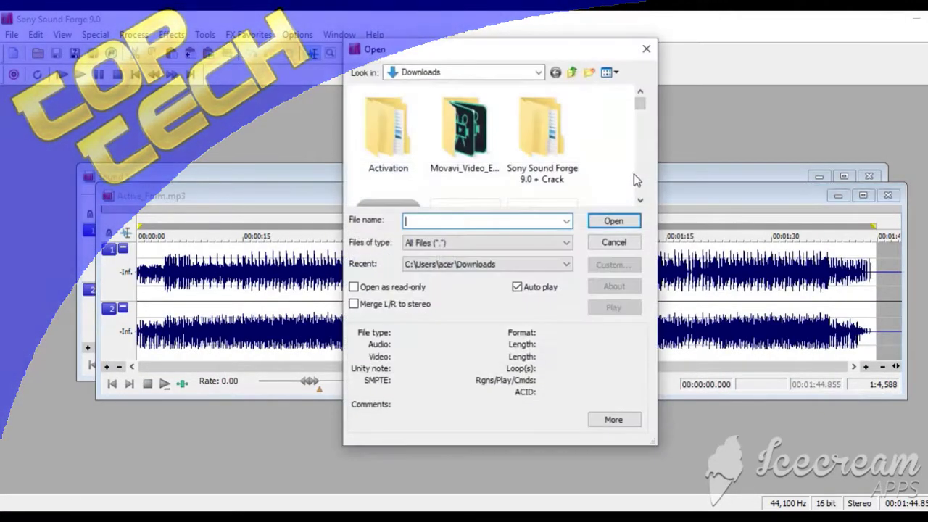
pyautogui.moveTo(641, 103); pyautogui.dragTo(641, 179)
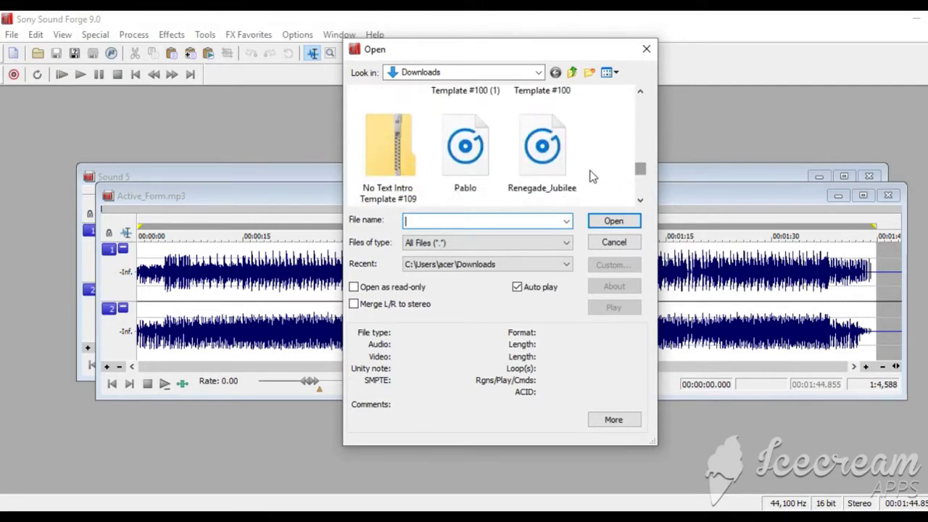
pyautogui.click(543, 171)
pyautogui.doubleClick(544, 171)
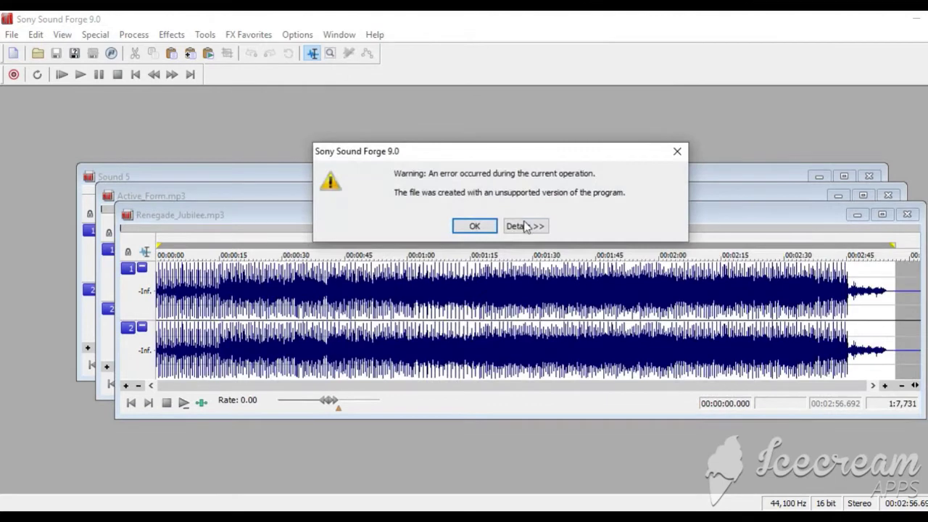
pyautogui.click(472, 227)
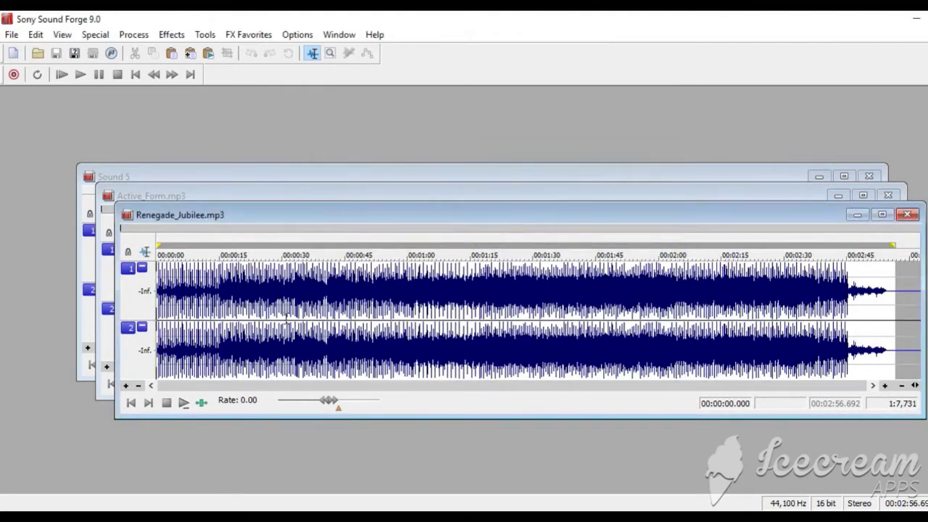
# Step: Play parts of the later section of Active_Form.mp3, from about 1:10 onward, to look for a transition point
pyautogui.click(229, 324)
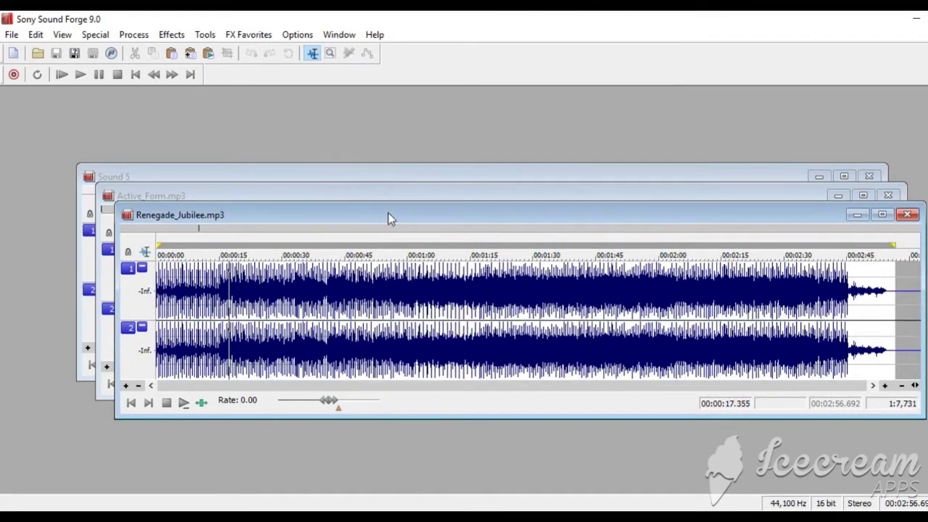
pyautogui.click(411, 194)
pyautogui.click(644, 303)
pyautogui.press('space')
pyautogui.scroll(2, 628, 366)
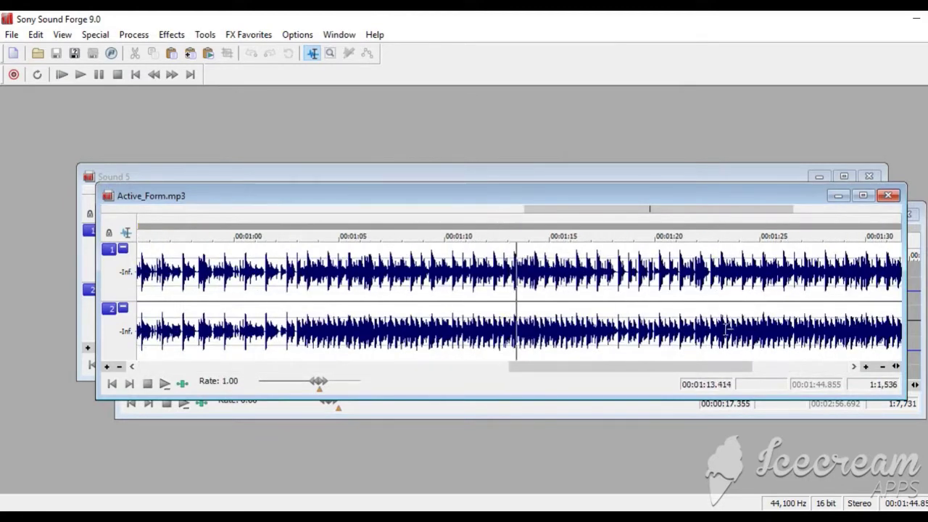
pyautogui.moveTo(626, 365); pyautogui.dragTo(684, 367)
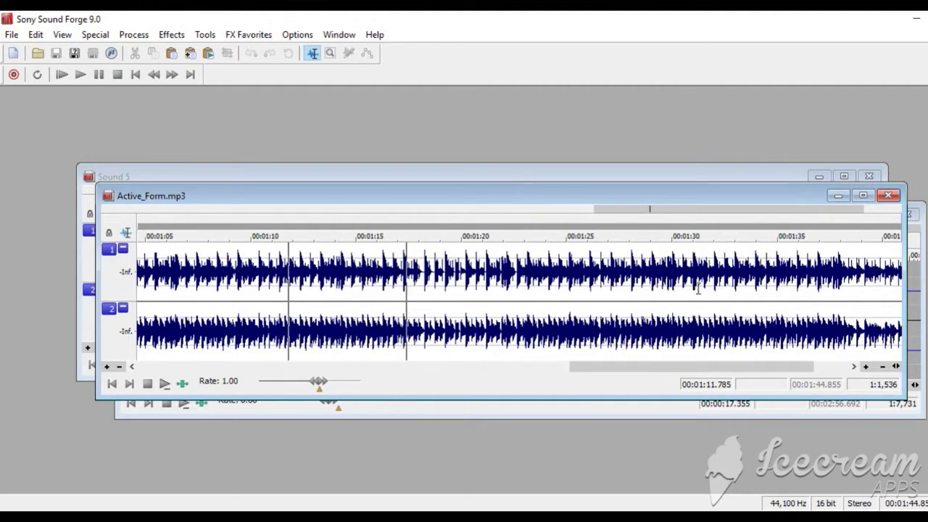
pyautogui.click(508, 286)
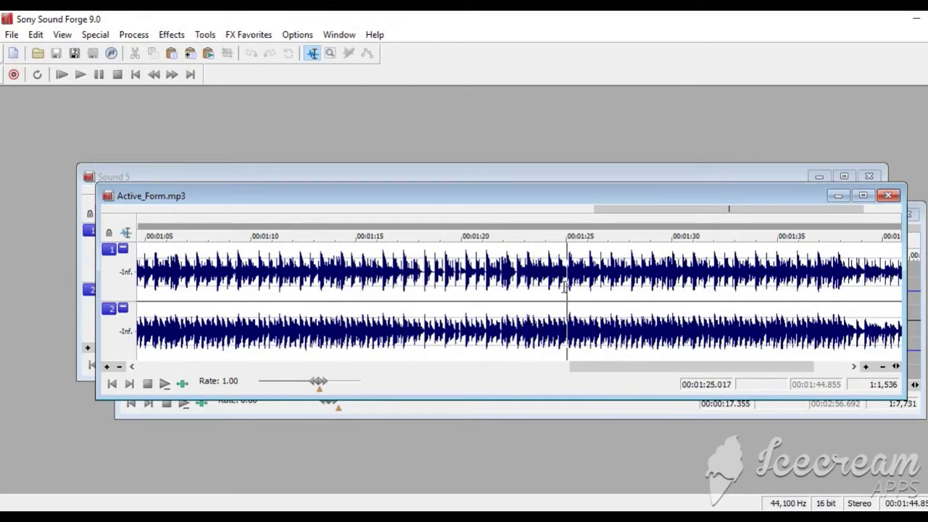
pyautogui.press('space')
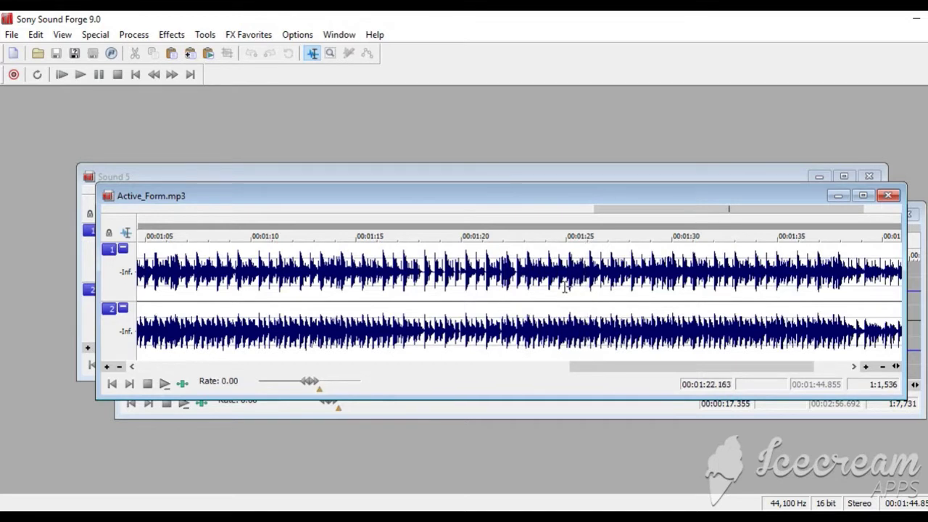
# Step: Insert an unnamed marker at 00:01:26.413 in Active_Form.mp3
pyautogui.click(527, 279)
pyautogui.click(551, 278)
pyautogui.click(578, 279)
pyautogui.click(596, 281)
pyautogui.rightClick(603, 242)
pyautogui.click(654, 246)
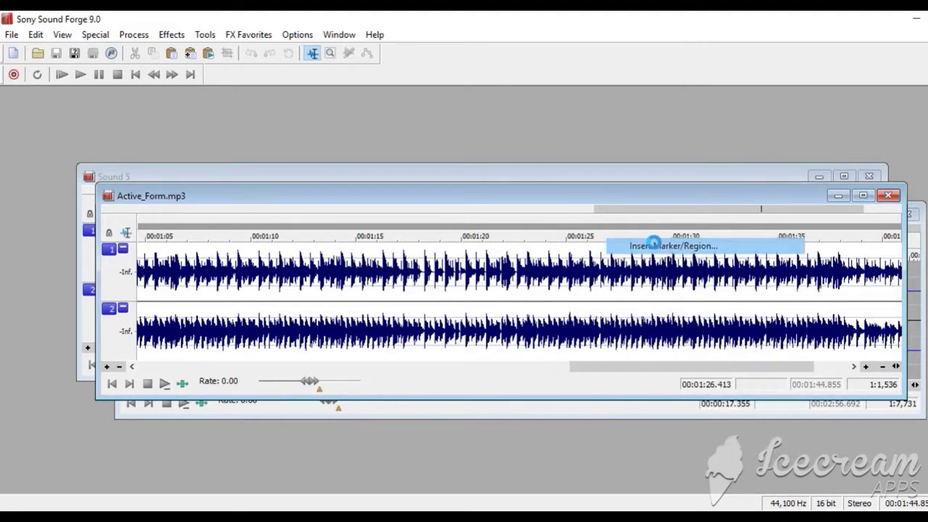
pyautogui.click(637, 116)
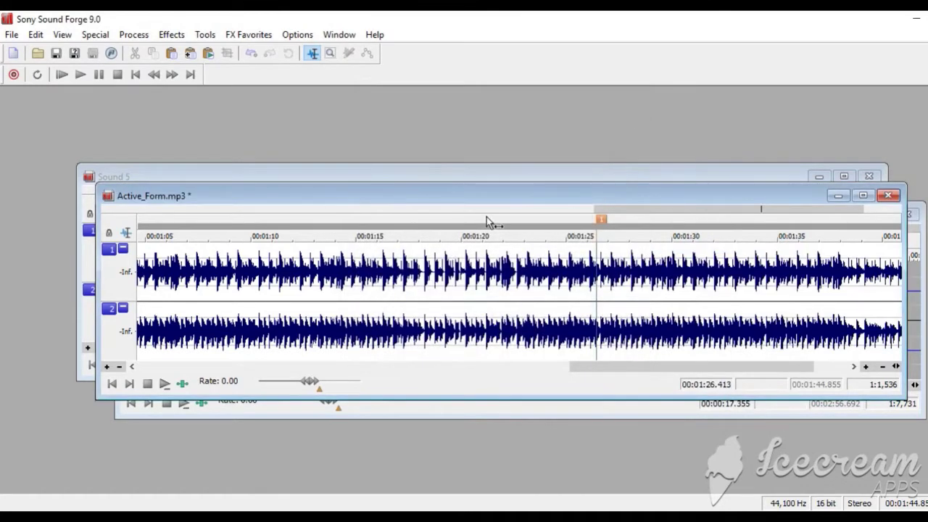
# Step: Select the audio in Active_Form.mp3 from the marker to the end of the file and copy it
pyautogui.moveTo(514, 197); pyautogui.dragTo(506, 246)
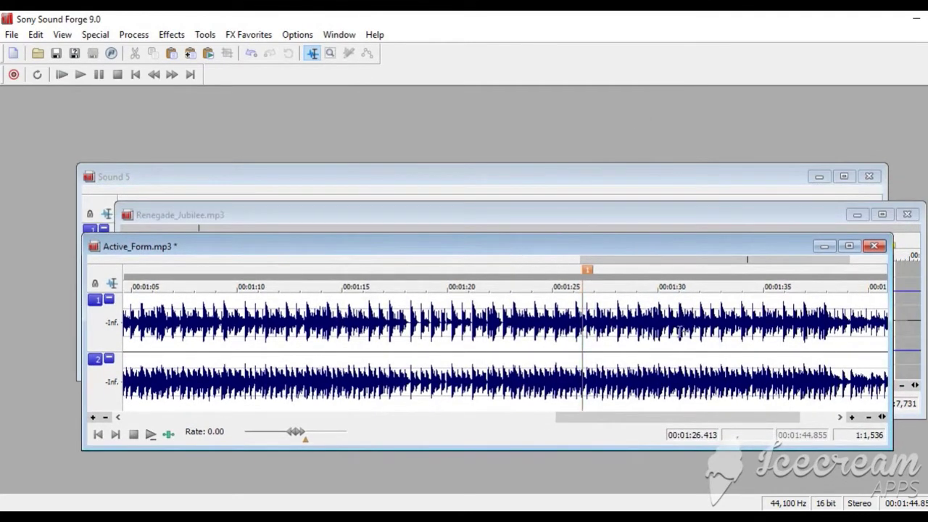
pyautogui.doubleClick(682, 333)
pyautogui.doubleClick(686, 352)
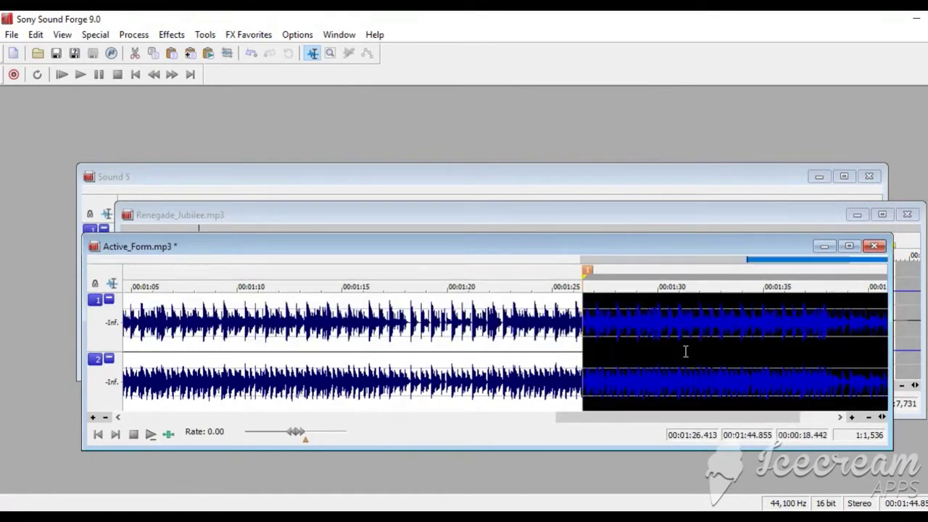
pyautogui.rightClick(685, 352)
pyautogui.click(737, 176)
# Step: Paste the copied ending of Active_Form.mp3 into the empty Sound 5 file
pyautogui.click(415, 217)
pyautogui.click(400, 187)
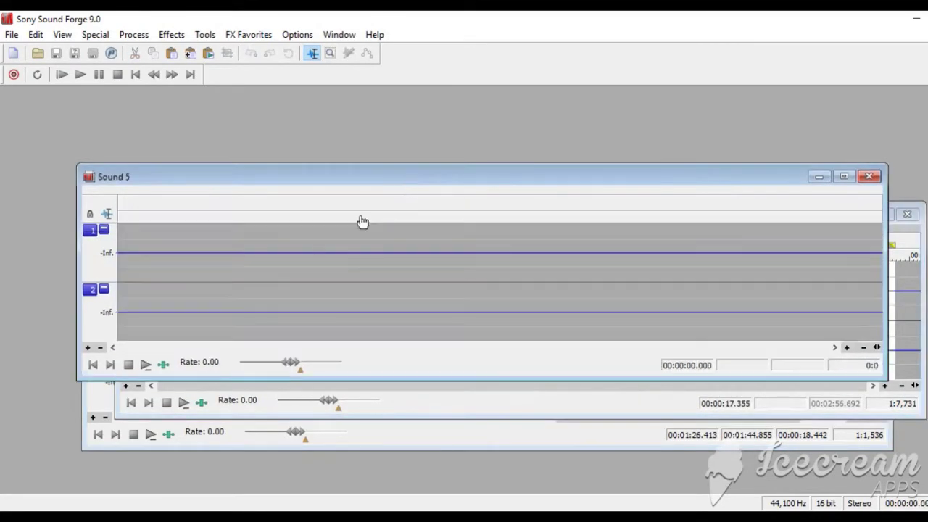
pyautogui.rightClick(297, 258)
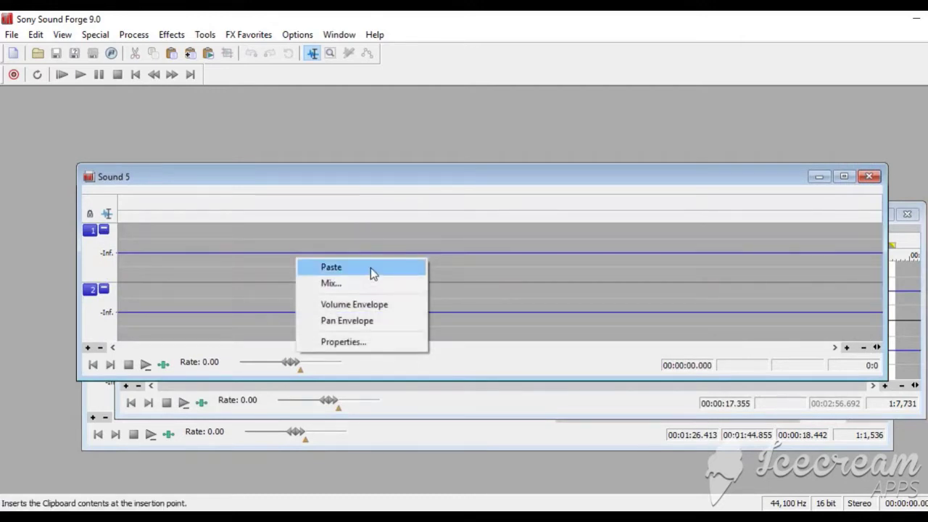
pyautogui.click(371, 268)
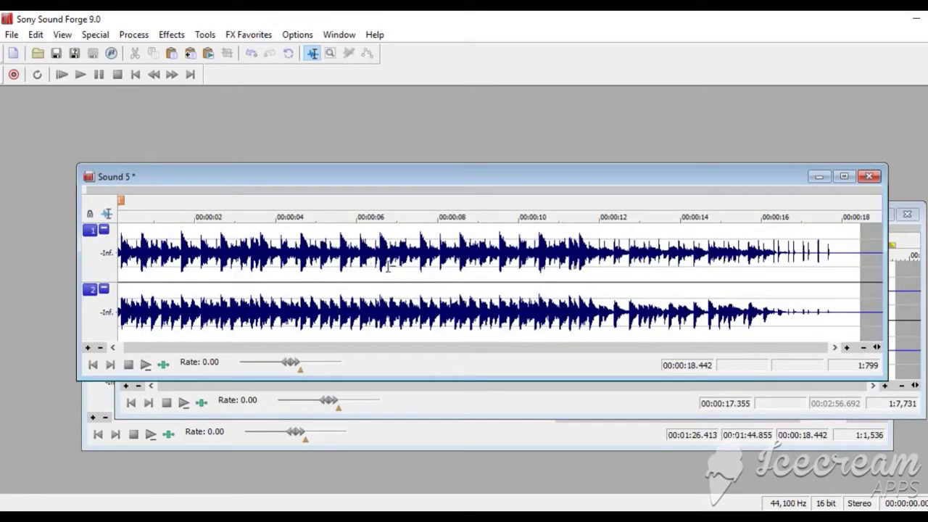
# Step: Rearrange the Sound 5 and Active_Form.mp3 windows to uncover Renegade_Jubilee.mp3, and minimize the Active_Form.mp3 window
pyautogui.moveTo(427, 177); pyautogui.dragTo(449, 112)
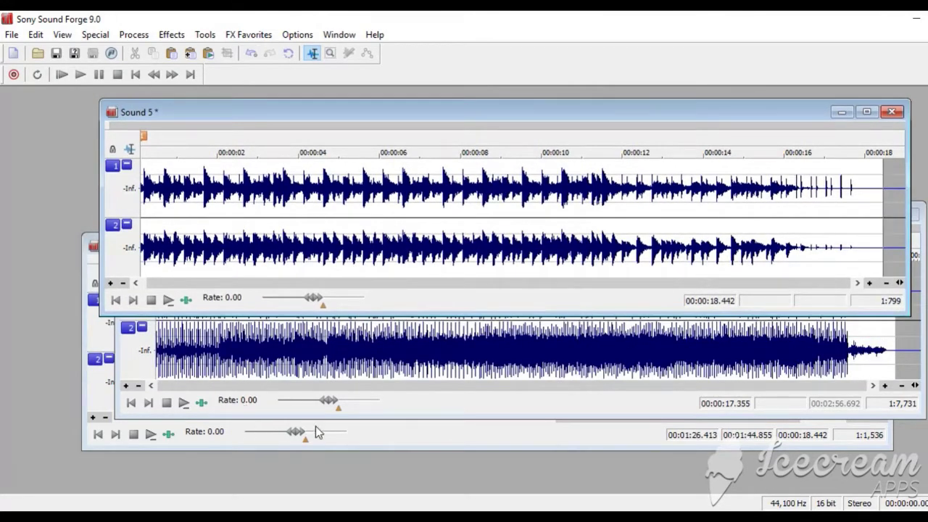
pyautogui.click(390, 433)
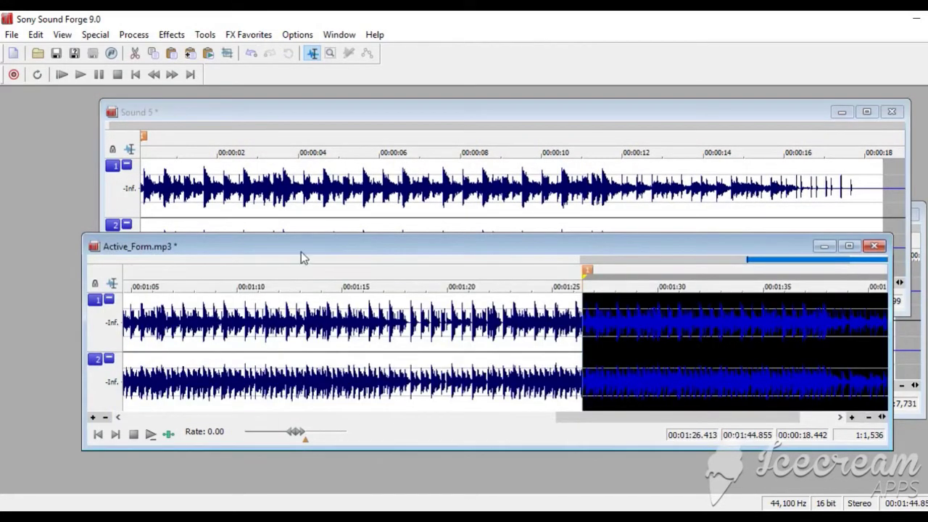
pyautogui.moveTo(473, 247); pyautogui.dragTo(311, 356)
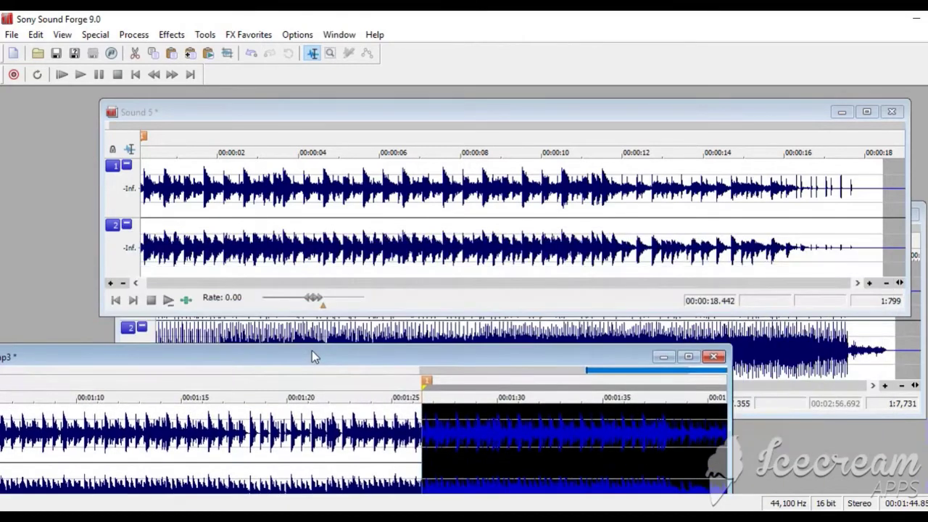
pyautogui.click(362, 301)
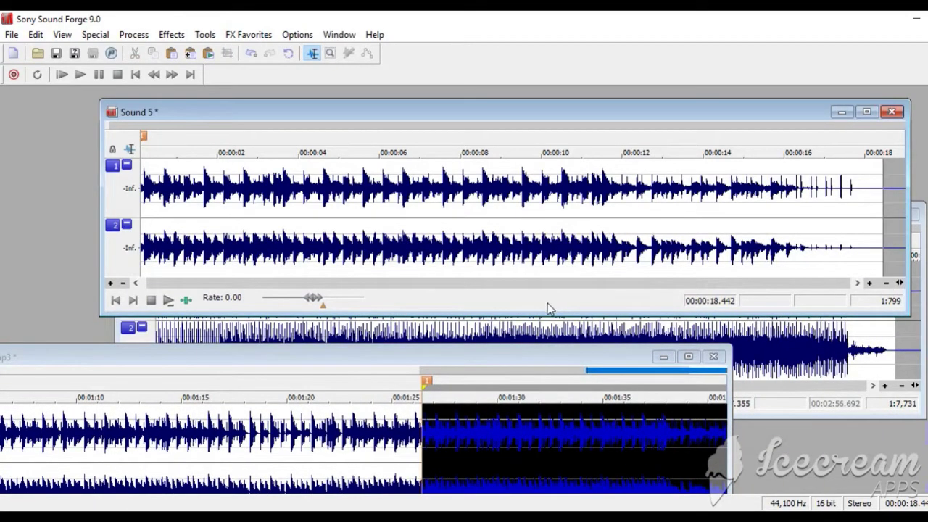
pyautogui.click(663, 356)
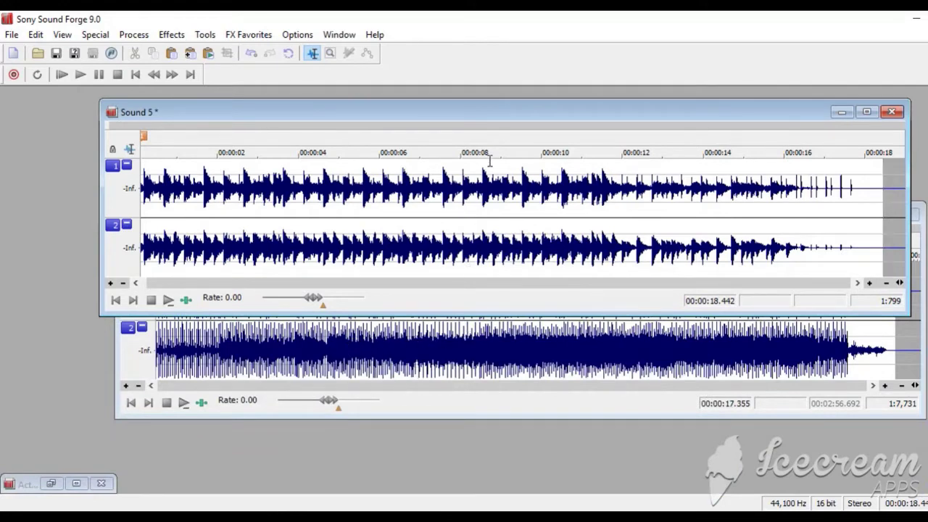
# Step: Audition the opening of Renegade_Jubilee.mp3, select from its start to 00:00:20.387 and insert an unnamed region over the selection
pyautogui.click(420, 409)
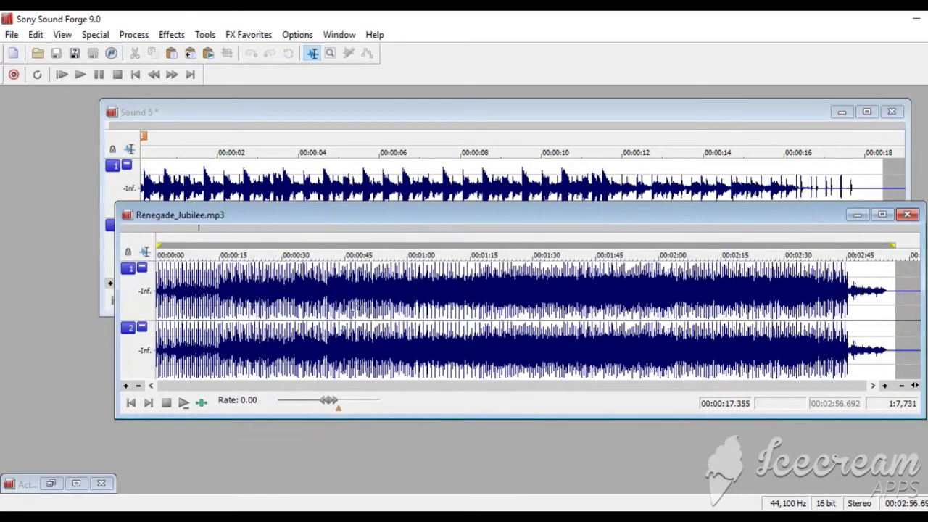
pyautogui.scroll(1, 287, 327)
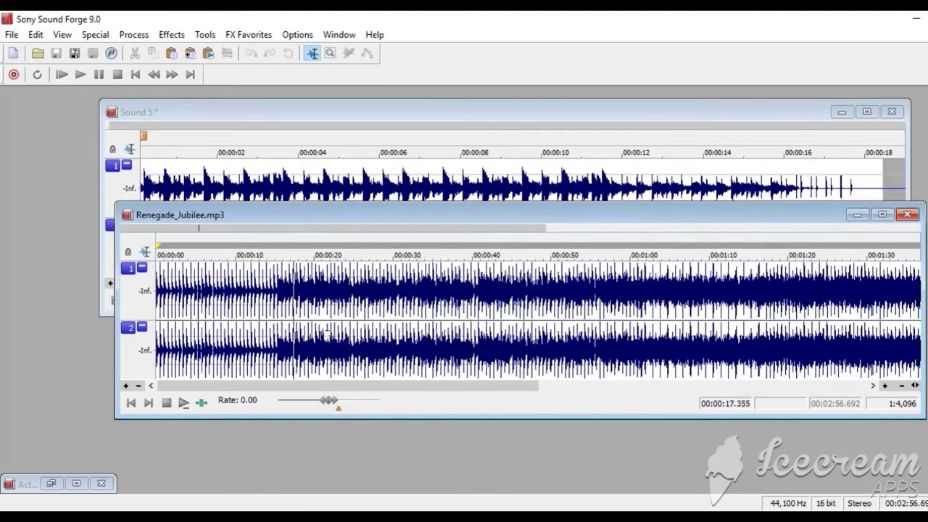
pyautogui.scroll(1, 330, 334)
pyautogui.press('space')
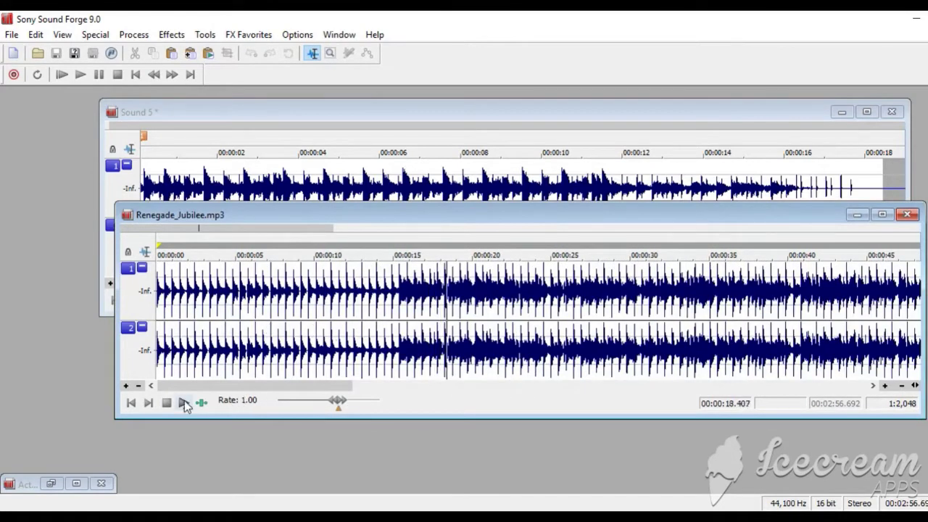
pyautogui.click(131, 406)
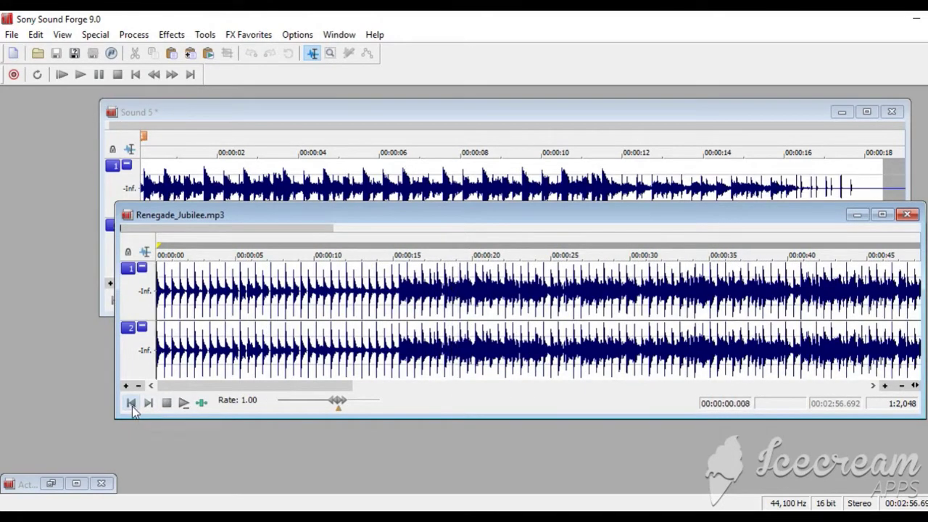
pyautogui.click(470, 307)
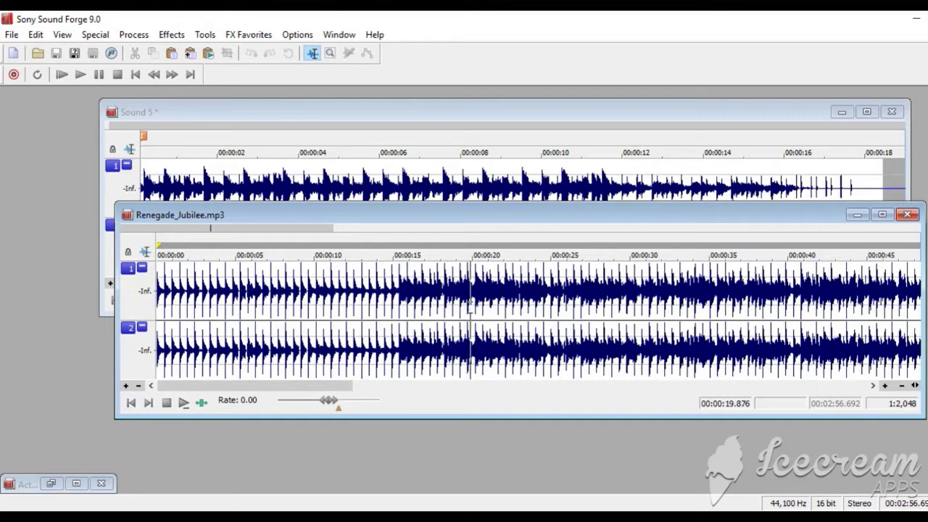
pyautogui.moveTo(477, 308); pyautogui.dragTo(138, 322)
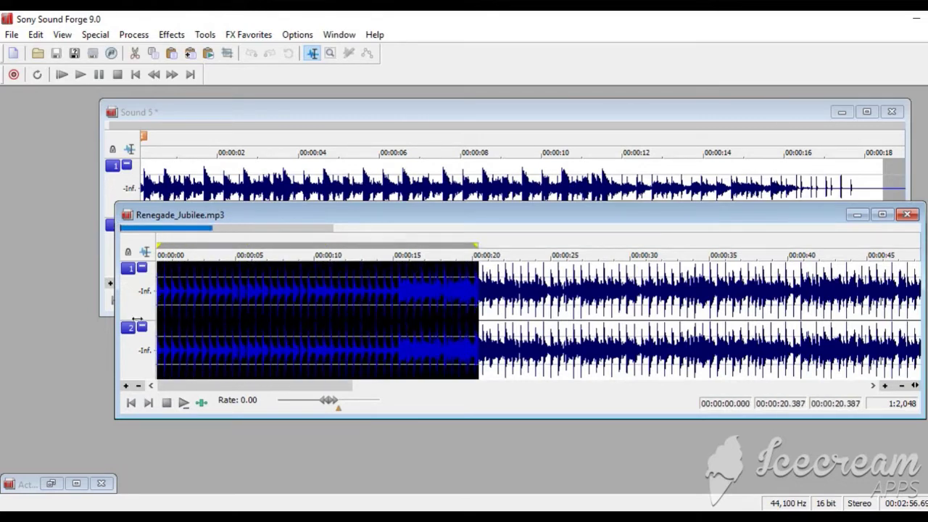
pyautogui.rightClick(385, 263)
pyautogui.click(431, 270)
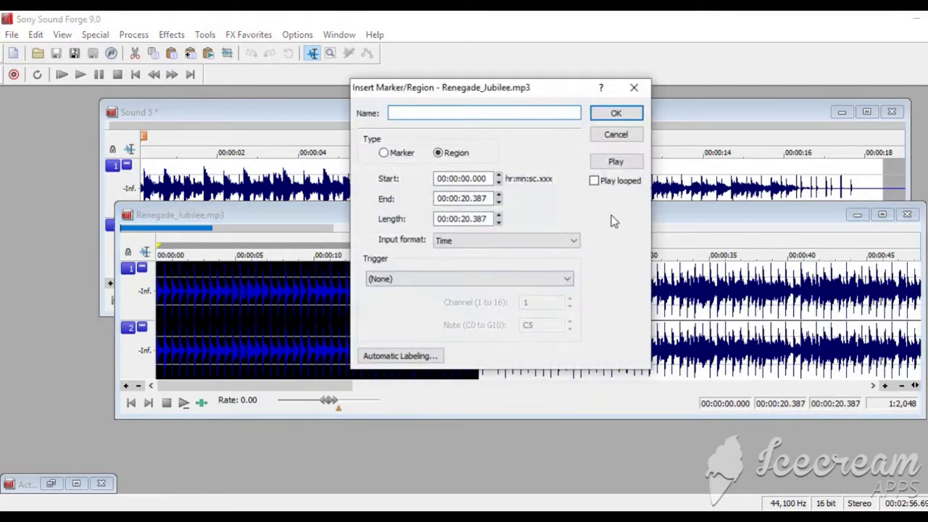
pyautogui.click(638, 114)
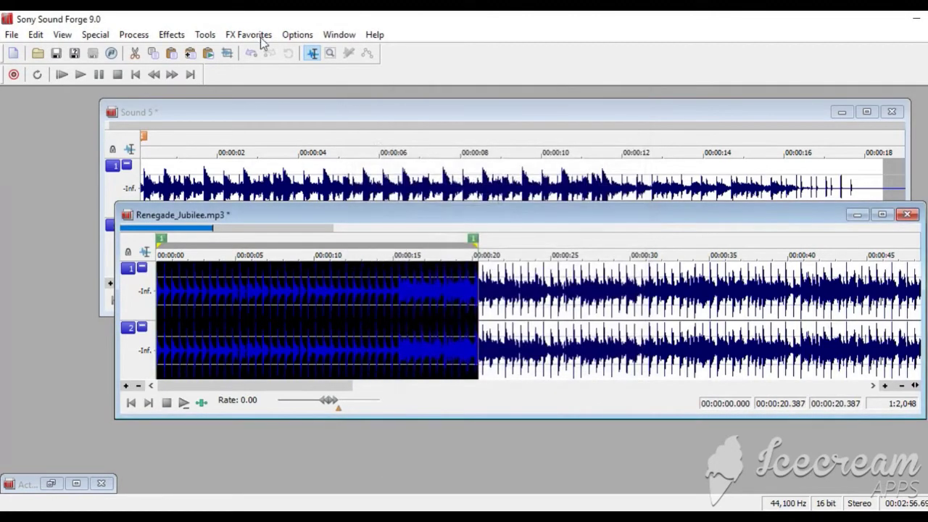
# Step: Apply Pitch Shift to the selected opening of Renegade_Jubilee.mp3 with 0 semitones, -30.6 cents and duration not preserved
pyautogui.click(171, 35)
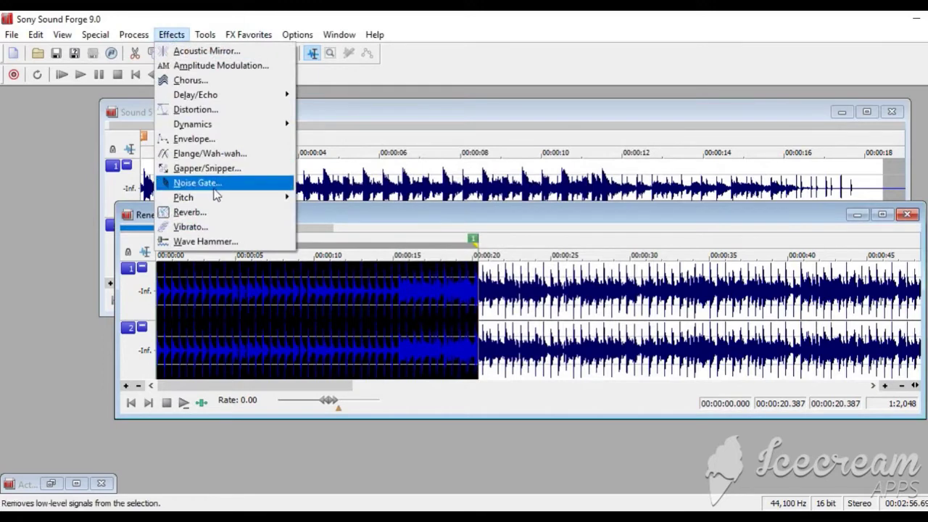
pyautogui.moveTo(227, 198)
pyautogui.click(327, 212)
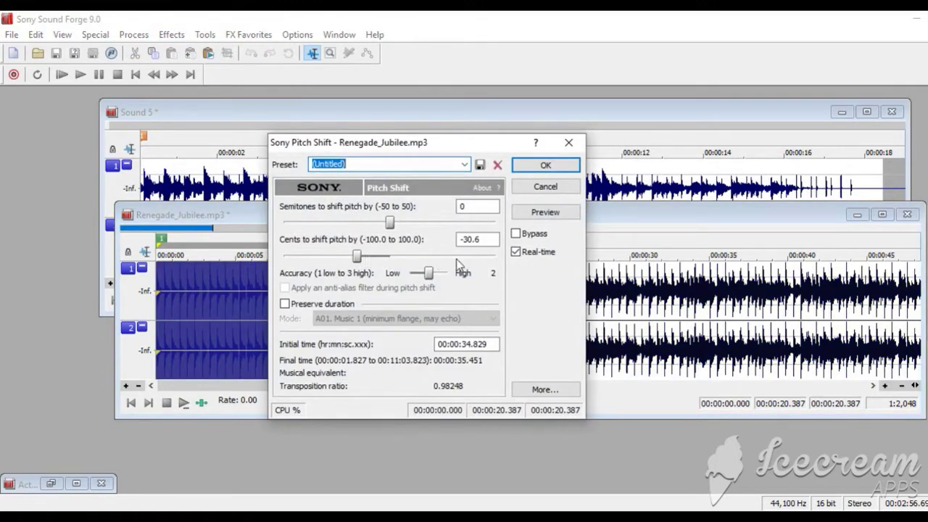
pyautogui.click(545, 164)
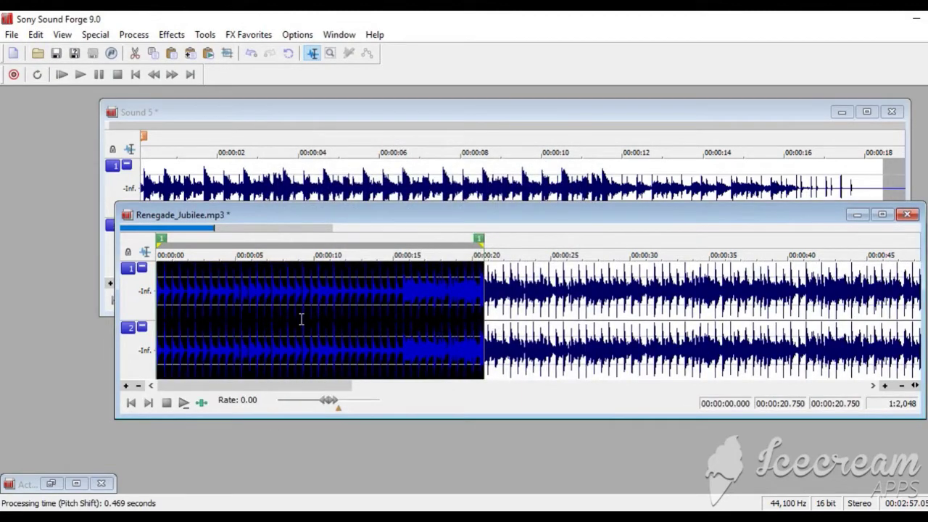
# Step: Start mixing the selected opening of Renegade_Jubilee.mp3 into Sound 5 from 00:00:01.085, near the file's start
pyautogui.click(417, 129)
pyautogui.scroll(3, 265, 240)
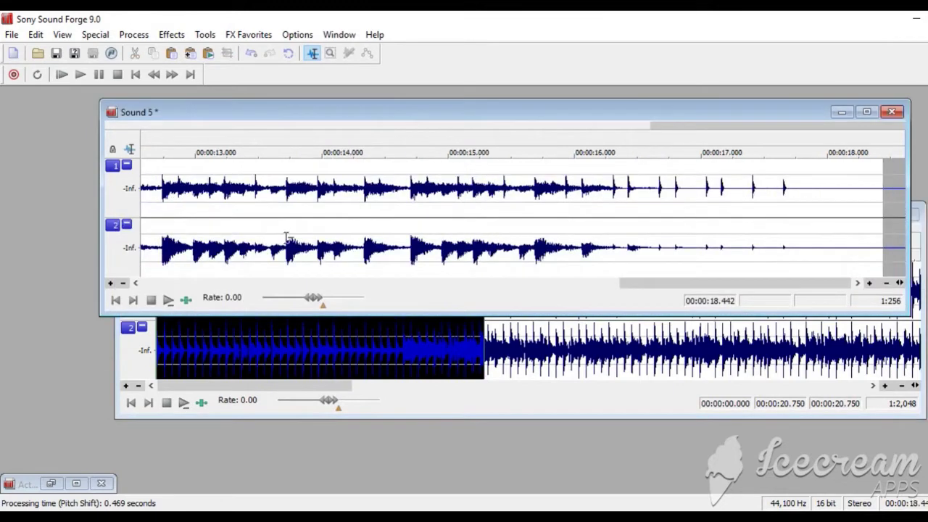
pyautogui.scroll(-1, 245, 258)
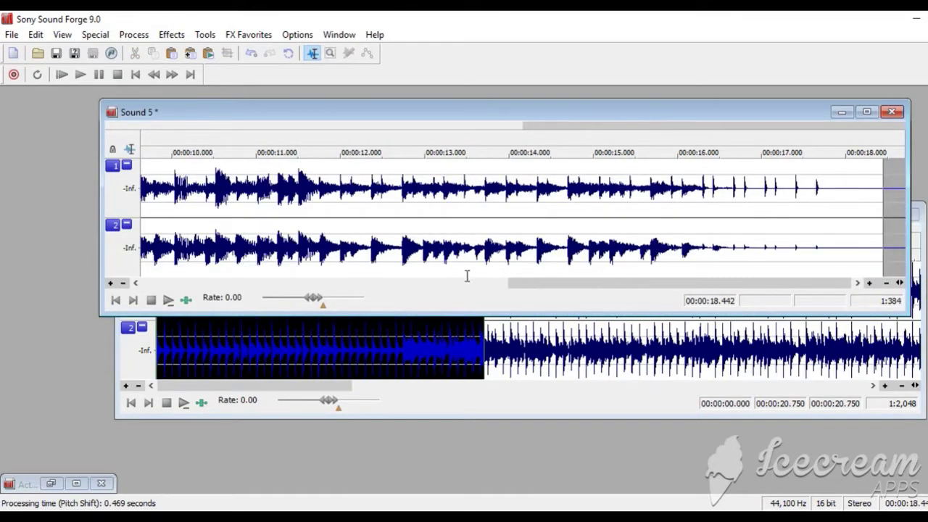
pyautogui.moveTo(528, 289); pyautogui.dragTo(131, 285)
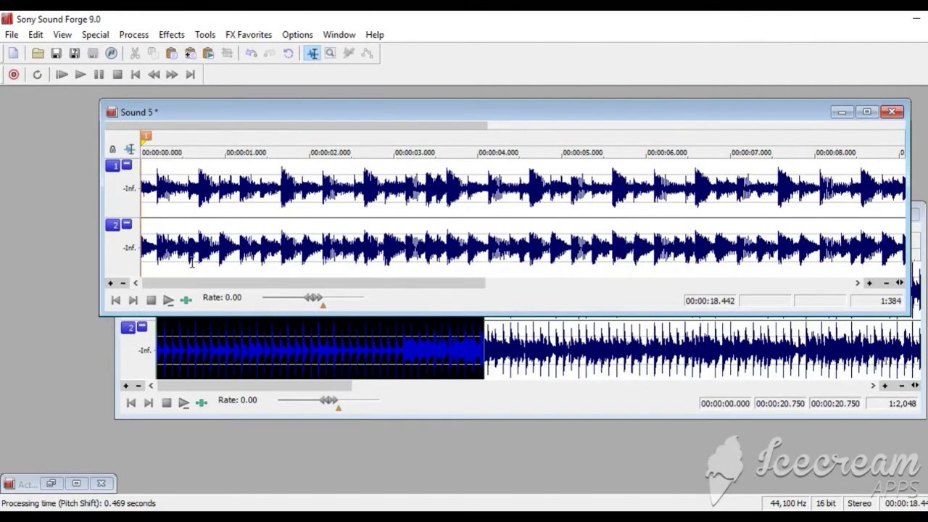
pyautogui.scroll(1, 254, 233)
pyautogui.scroll(1, 254, 234)
pyautogui.moveTo(314, 286); pyautogui.dragTo(192, 291)
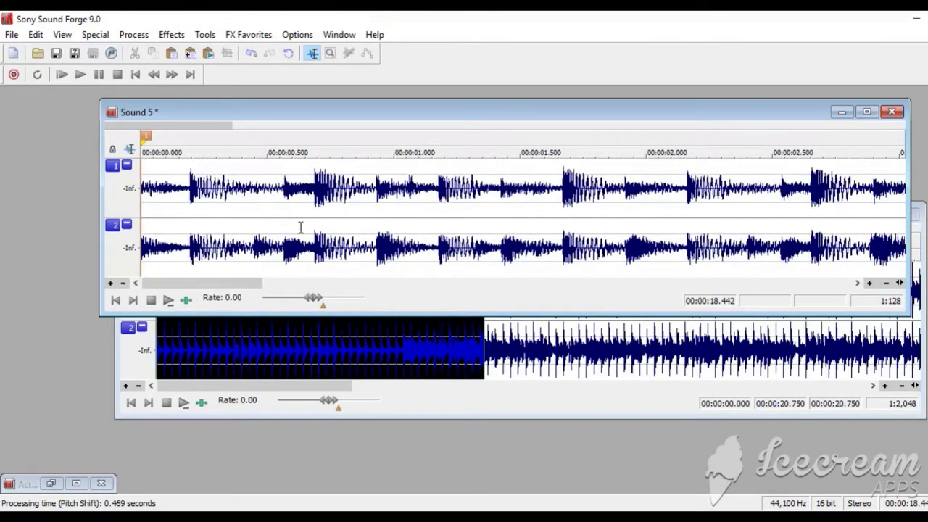
pyautogui.scroll(1, 257, 228)
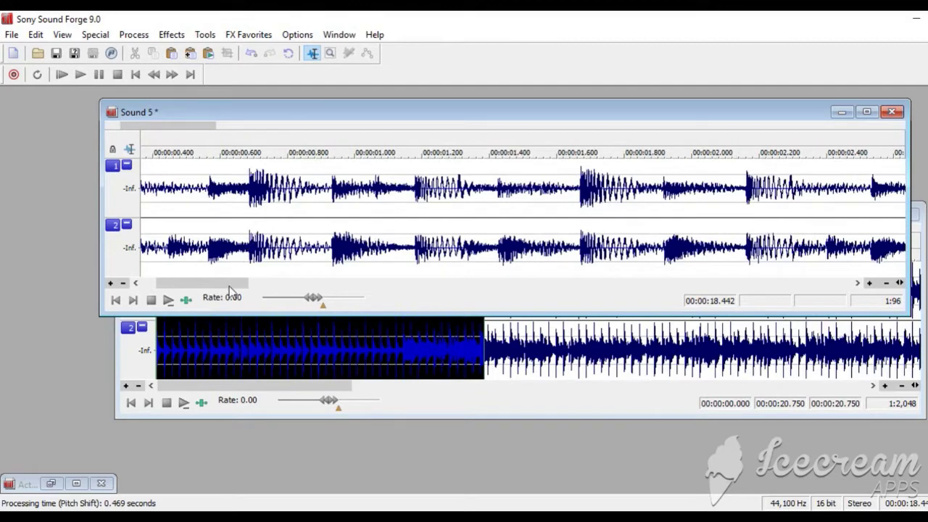
pyautogui.moveTo(229, 286); pyautogui.dragTo(179, 289)
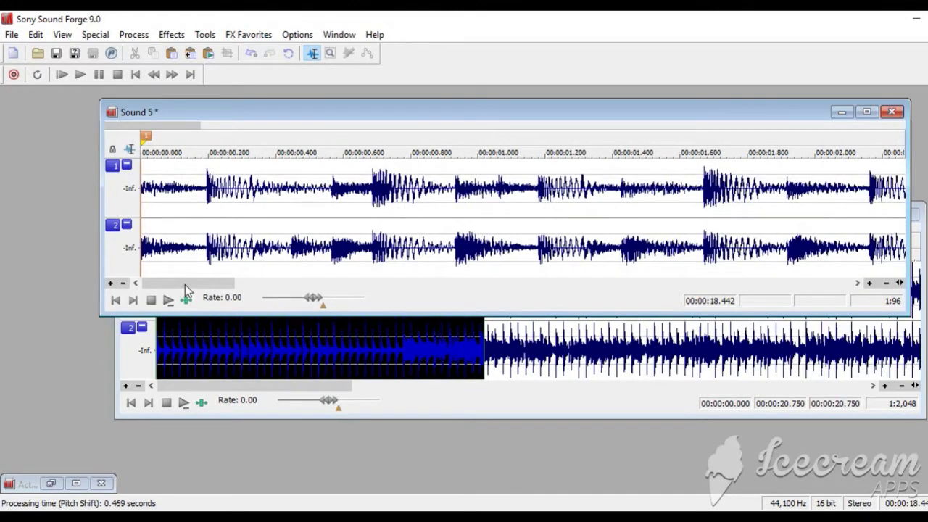
pyautogui.scroll(1, 234, 255)
pyautogui.moveTo(207, 278); pyautogui.dragTo(167, 284)
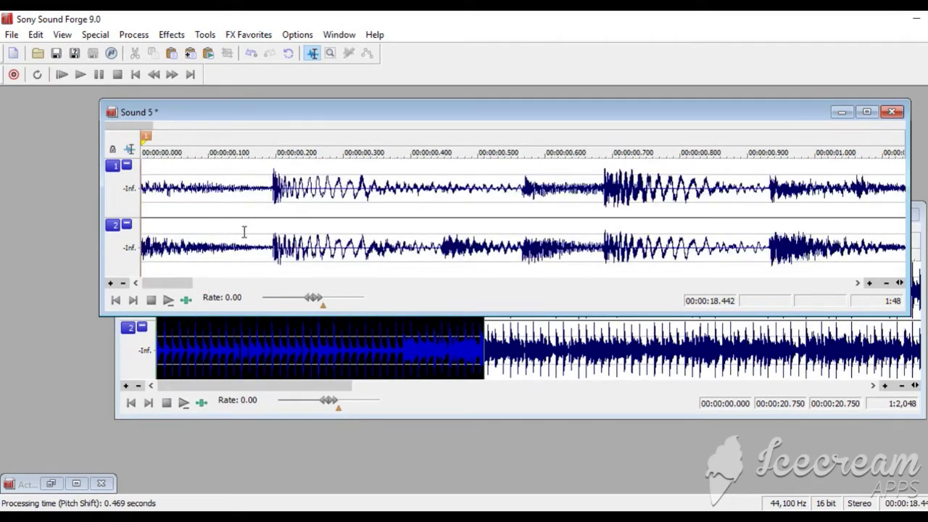
pyautogui.scroll(-1, 246, 233)
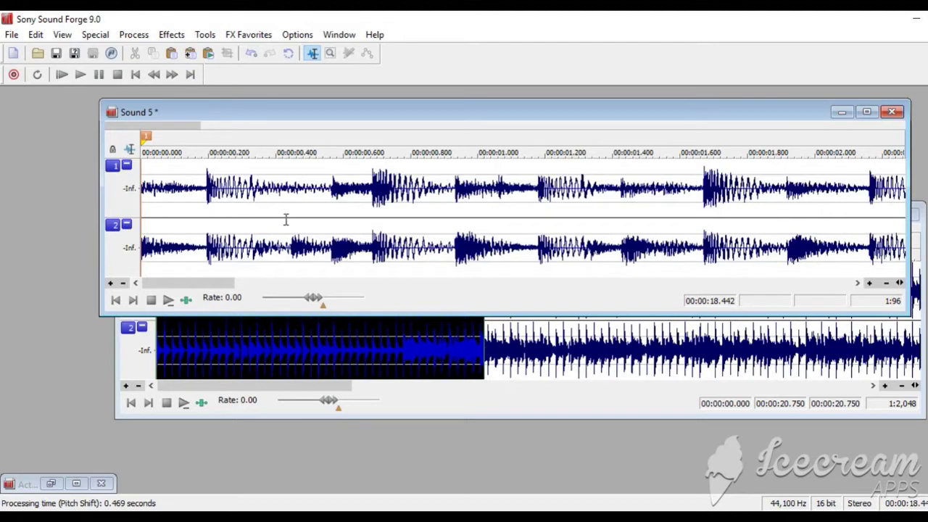
pyautogui.scroll(-1, 314, 212)
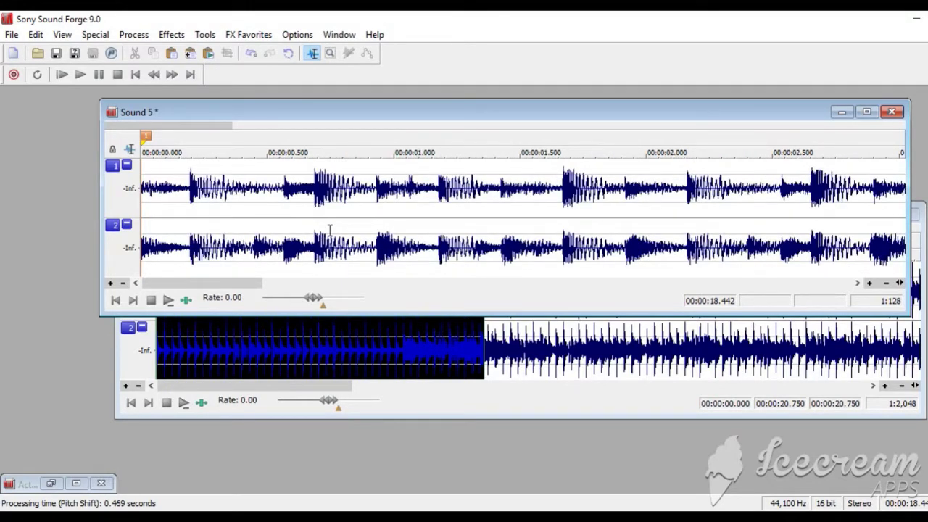
pyautogui.moveTo(375, 337); pyautogui.dragTo(415, 207)
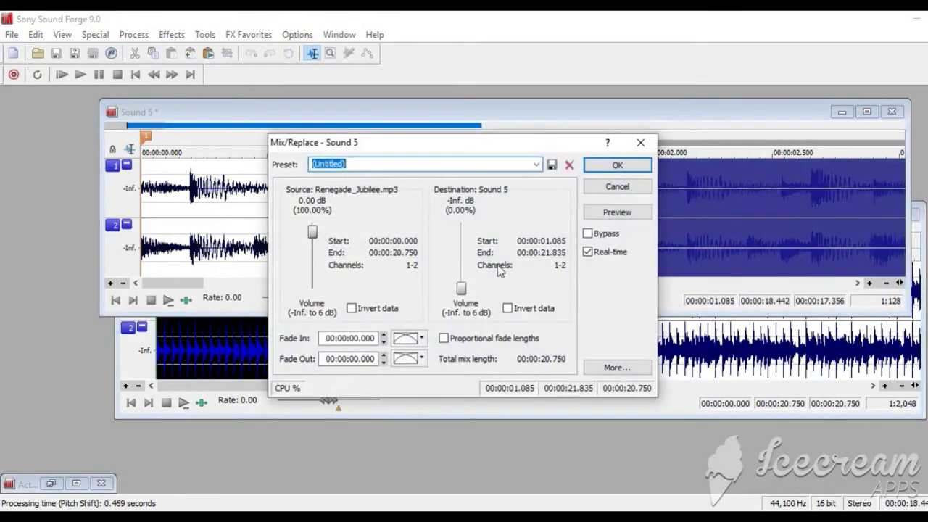
# Step: Set the mix volumes to -0.13 dB for the source and -0.22 dB for the destination, preview the result and apply the mix
pyautogui.moveTo(461, 288); pyautogui.dragTo(463, 241)
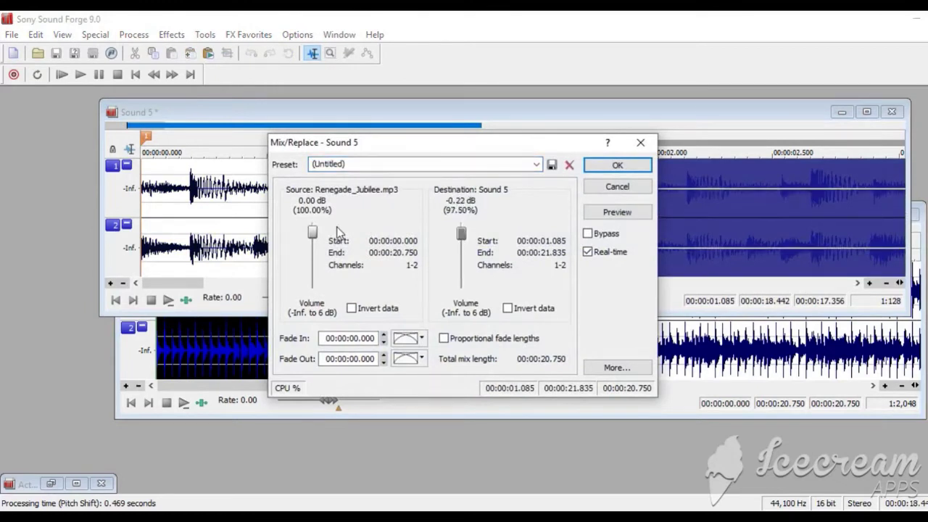
pyautogui.moveTo(316, 237); pyautogui.dragTo(316, 237)
pyautogui.click(605, 216)
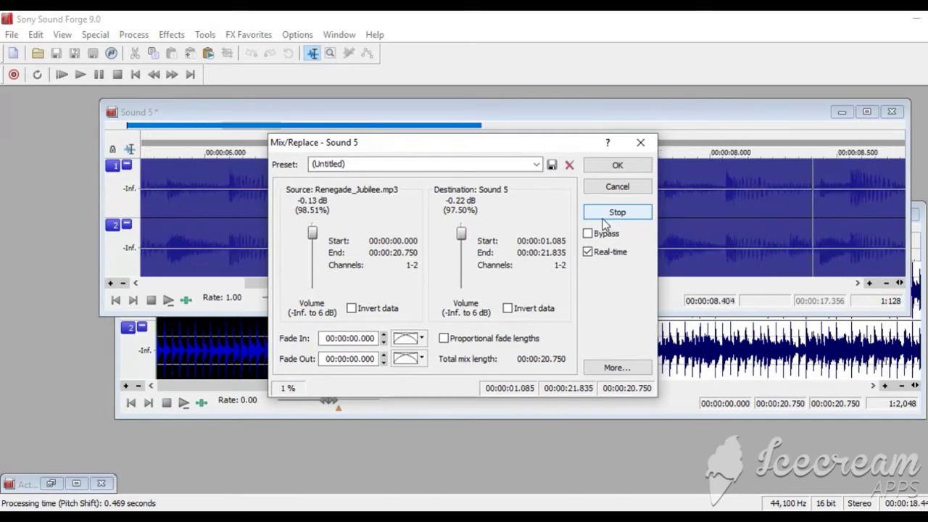
pyautogui.click(618, 166)
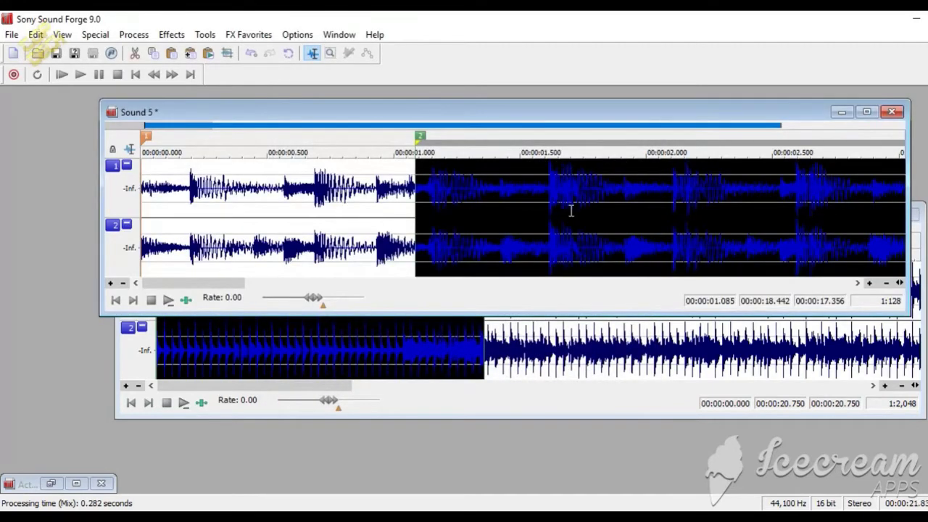
# Step: Audition the mixed Sound 5 from 00:00:00.835 and look over its waveform
pyautogui.click(351, 216)
pyautogui.press('space')
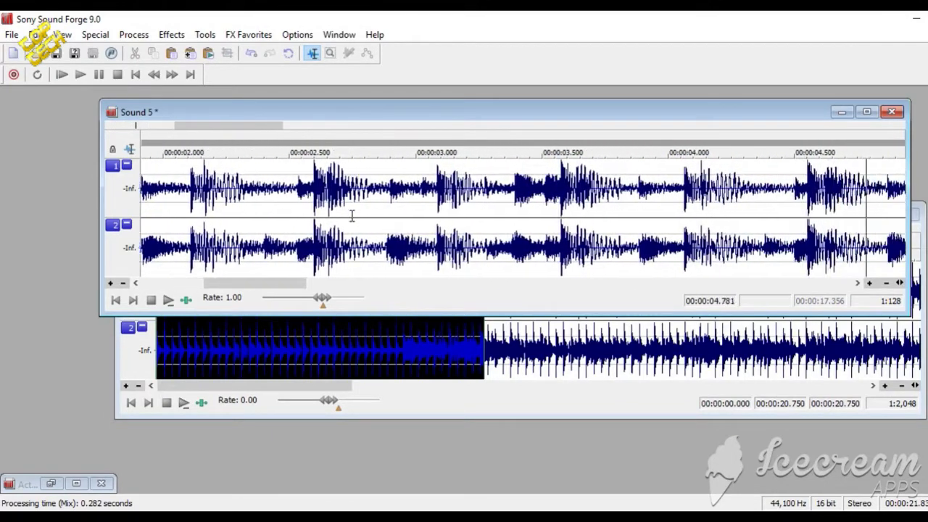
pyautogui.press('space')
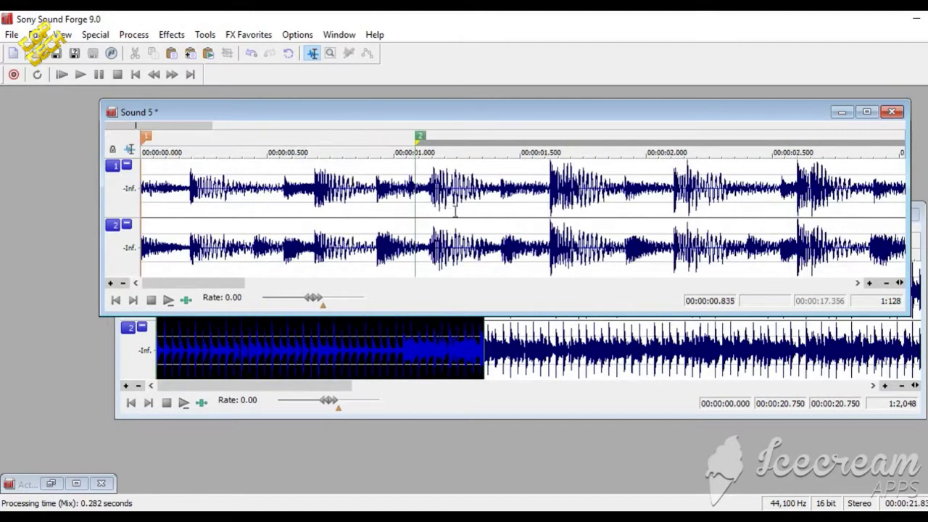
pyautogui.scroll(-3, 453, 210)
pyautogui.scroll(-1, 462, 208)
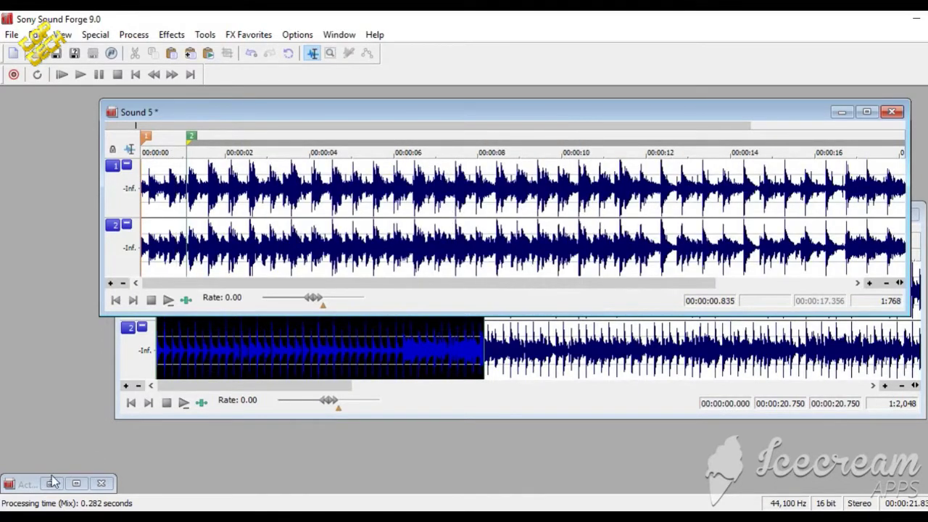
# Step: Restore the Active_Form.mp3 window, move it fully into view and cut its selected ending
pyautogui.click(58, 485)
pyautogui.click(57, 484)
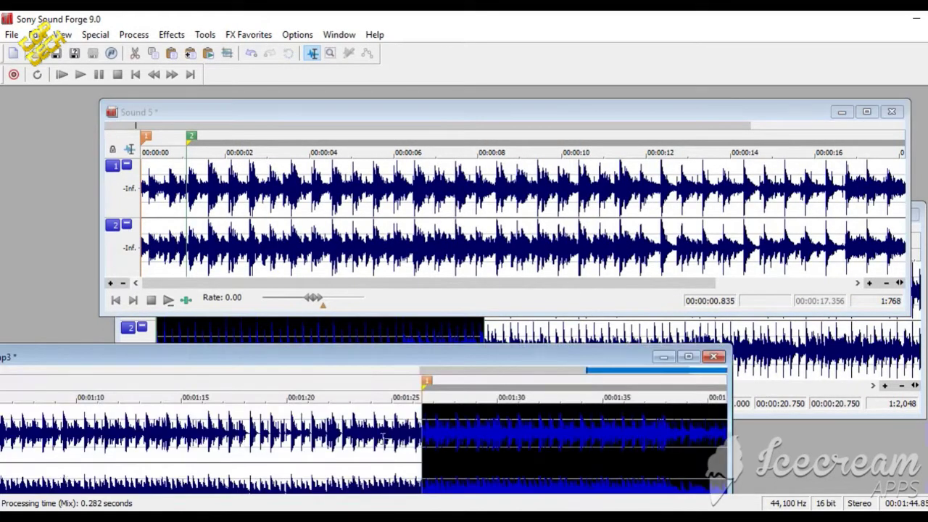
pyautogui.moveTo(390, 348); pyautogui.dragTo(557, 258)
pyautogui.rightClick(678, 332)
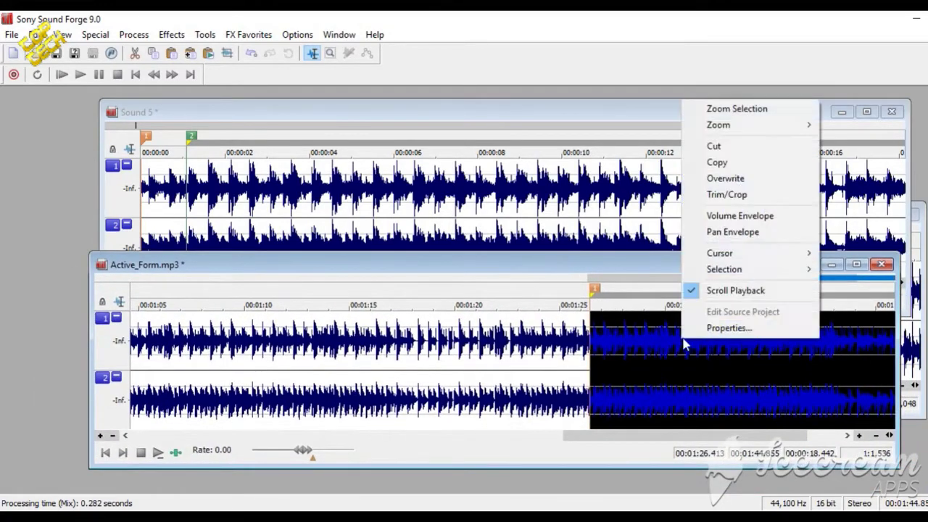
pyautogui.click(729, 146)
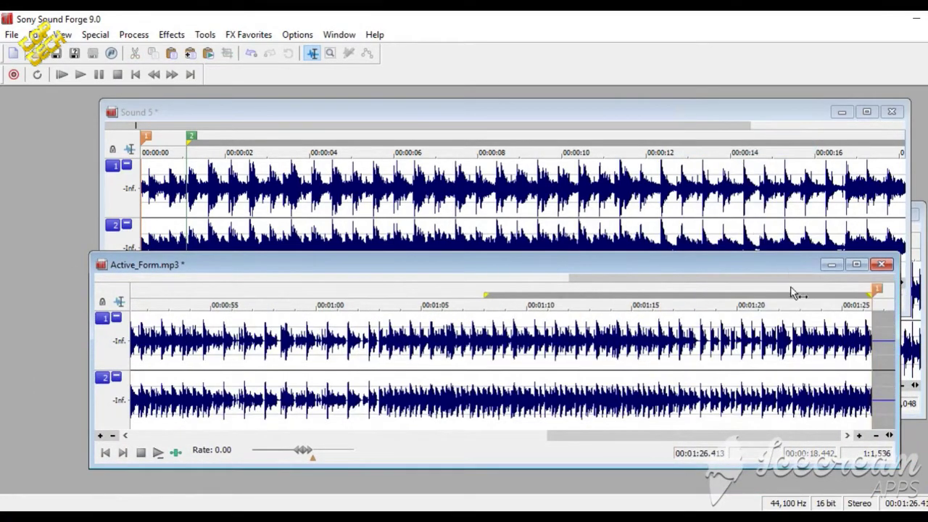
# Step: Copy the entire Sound 5 mix and paste it at the end of Active_Form.mp3
pyautogui.tripleClick(428, 212)
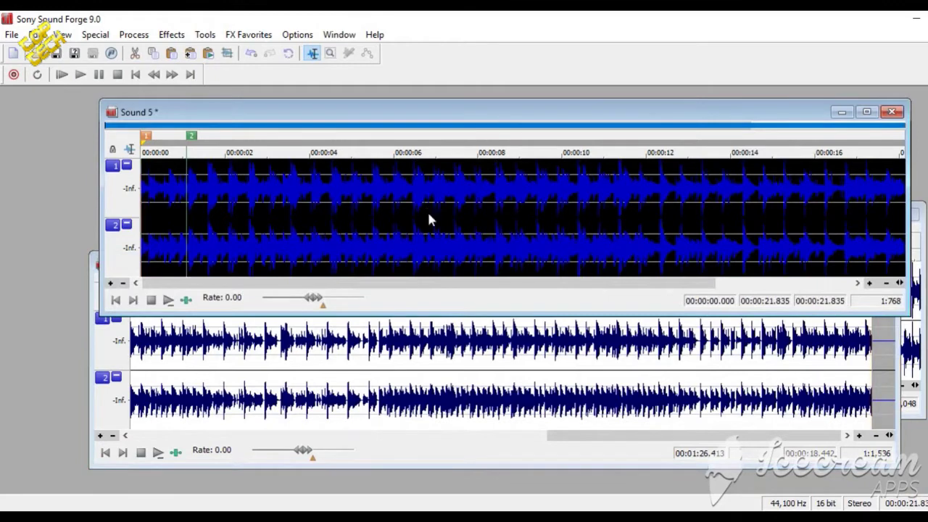
pyautogui.rightClick(428, 213)
pyautogui.click(510, 276)
pyautogui.click(735, 283)
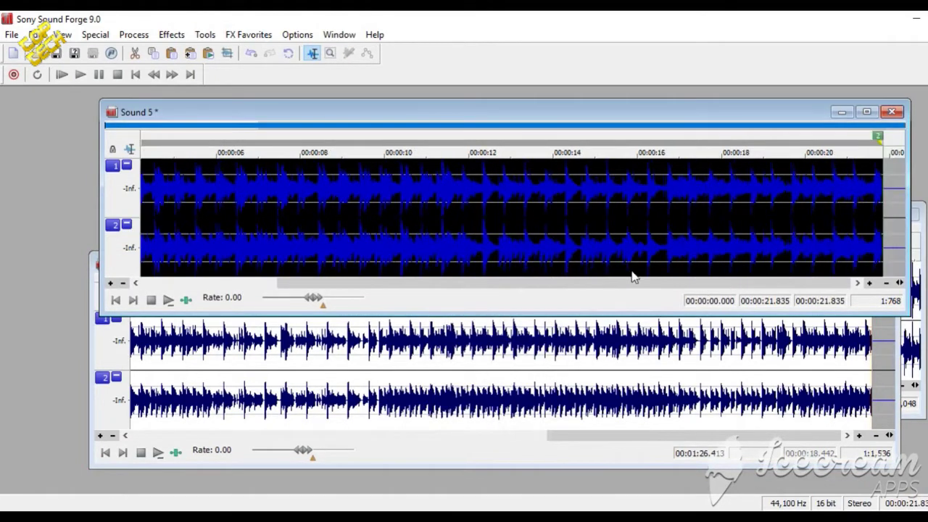
pyautogui.click(882, 359)
pyautogui.rightClick(884, 359)
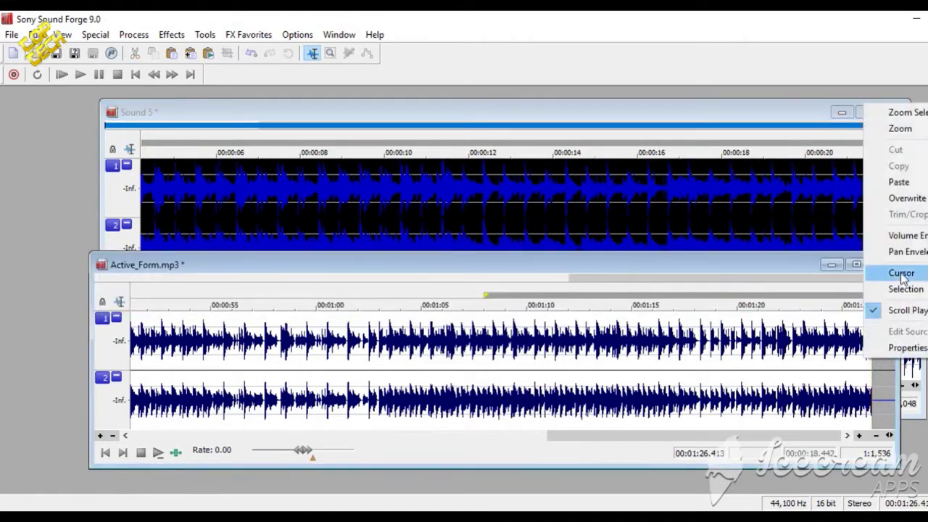
pyautogui.click(907, 185)
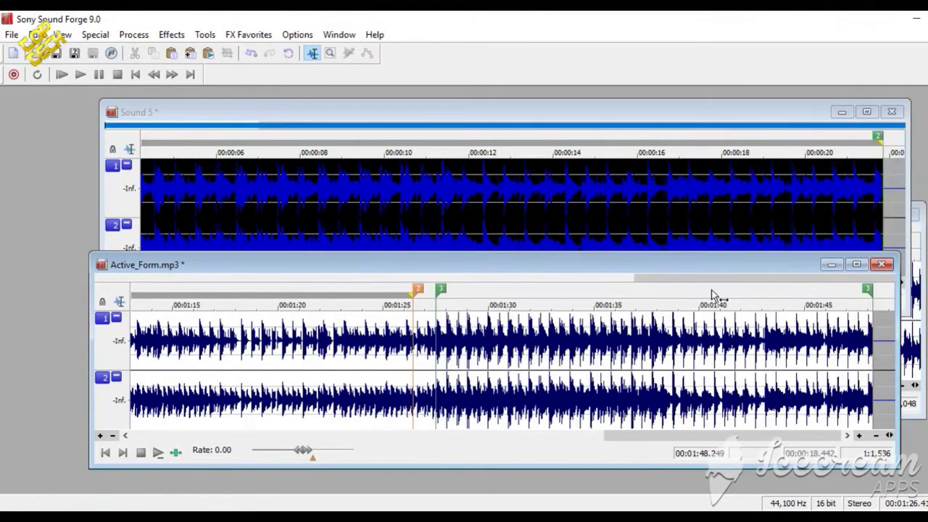
# Step: Audition Active_Form.mp3 across the join with the pasted mix
pyautogui.click(330, 374)
pyautogui.click(354, 361)
pyautogui.press('space')
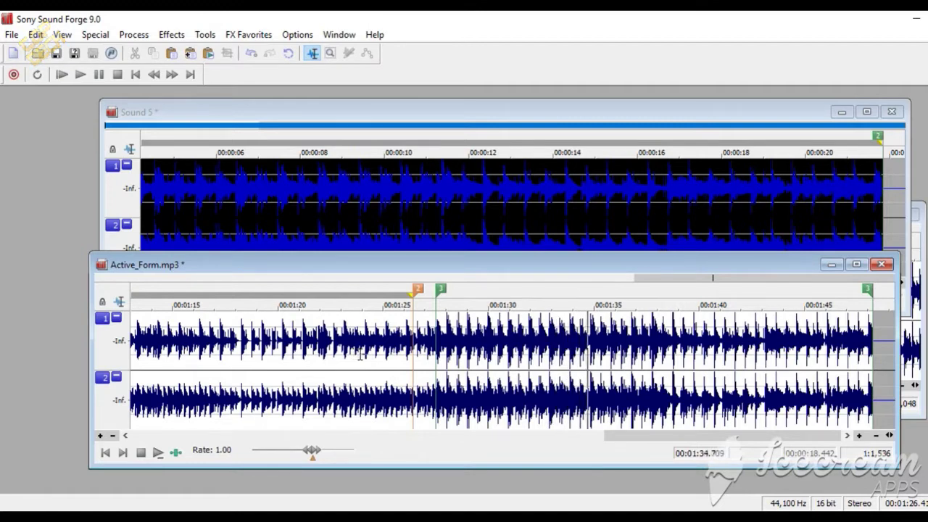
pyautogui.click(430, 355)
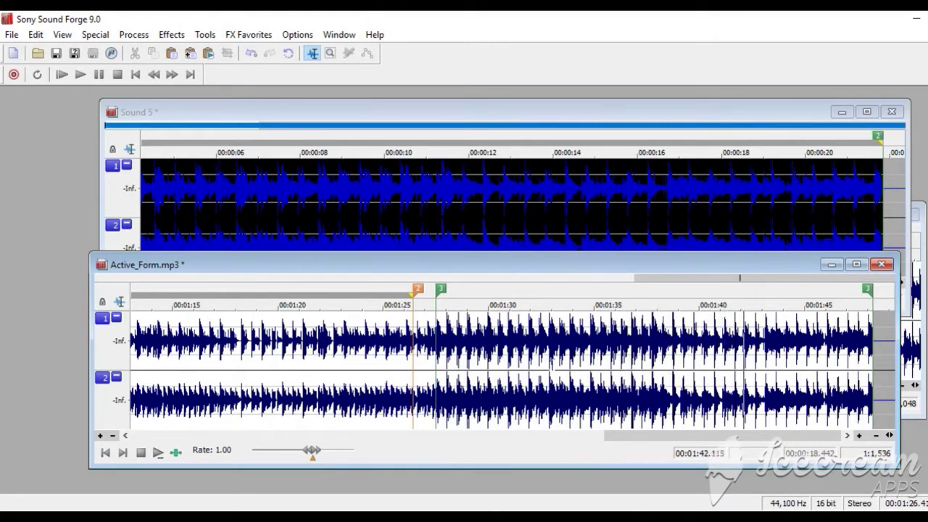
pyautogui.press('space')
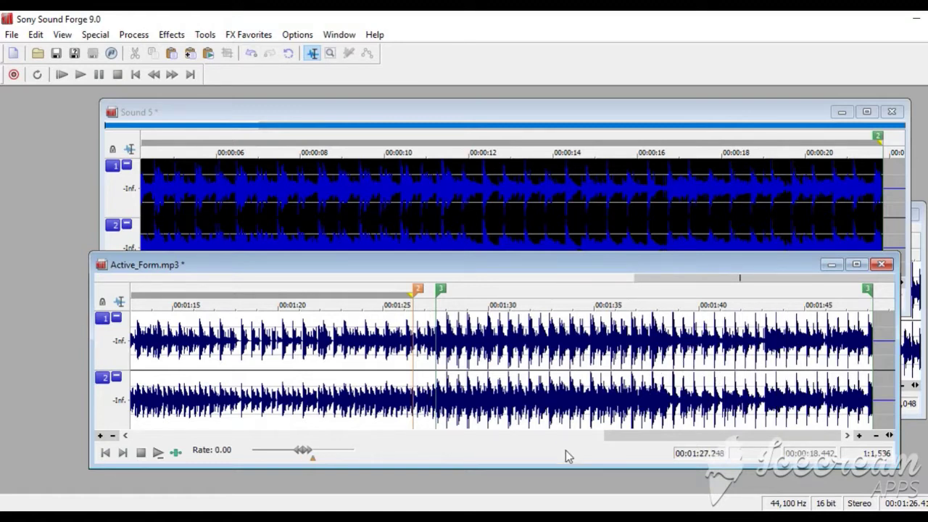
# Step: Move the Sound 5 window aside and copy the part of Renegade_Jubilee.mp3 from 00:00:20.750 to its end
pyautogui.click(558, 129)
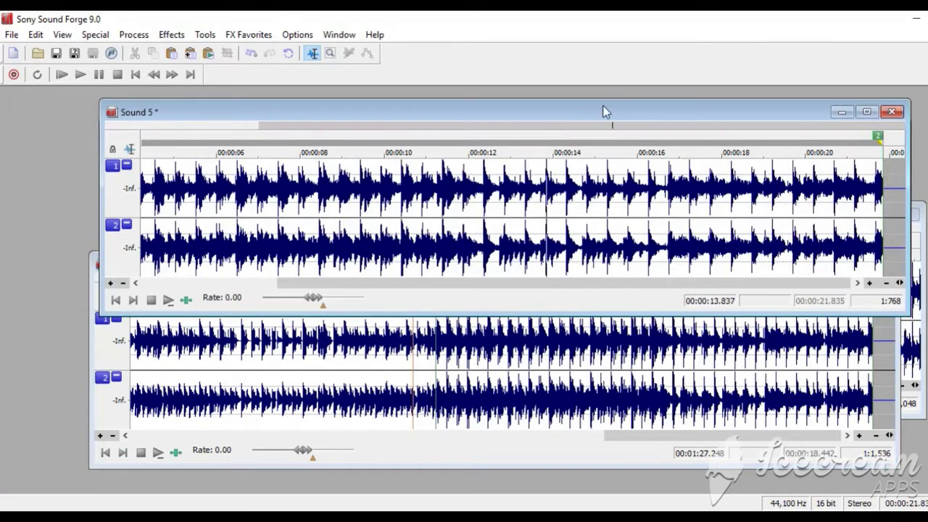
pyautogui.moveTo(602, 112); pyautogui.dragTo(817, 101)
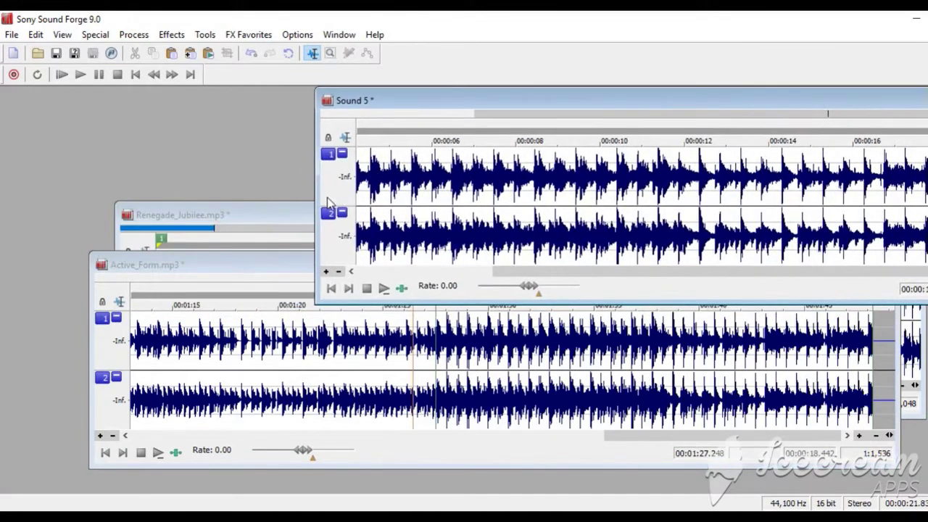
pyautogui.click(282, 217)
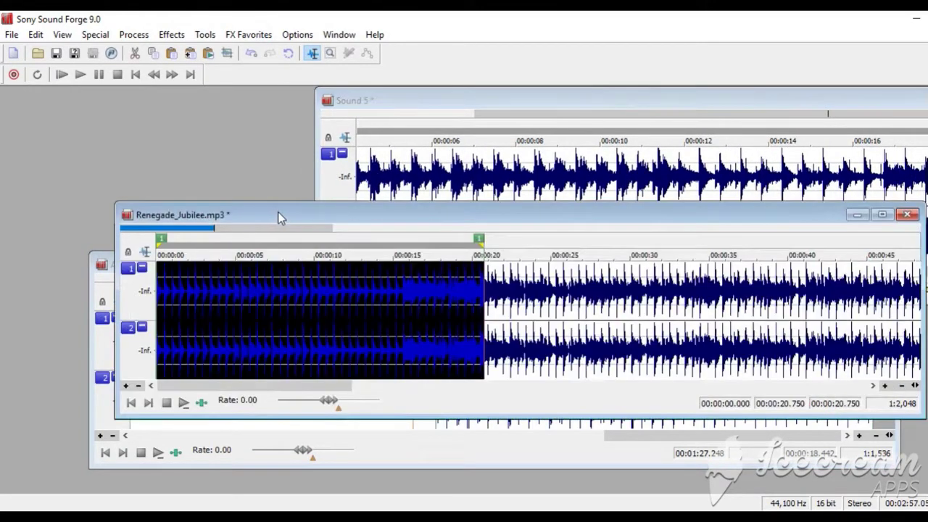
pyautogui.doubleClick(621, 320)
pyautogui.rightClick(608, 320)
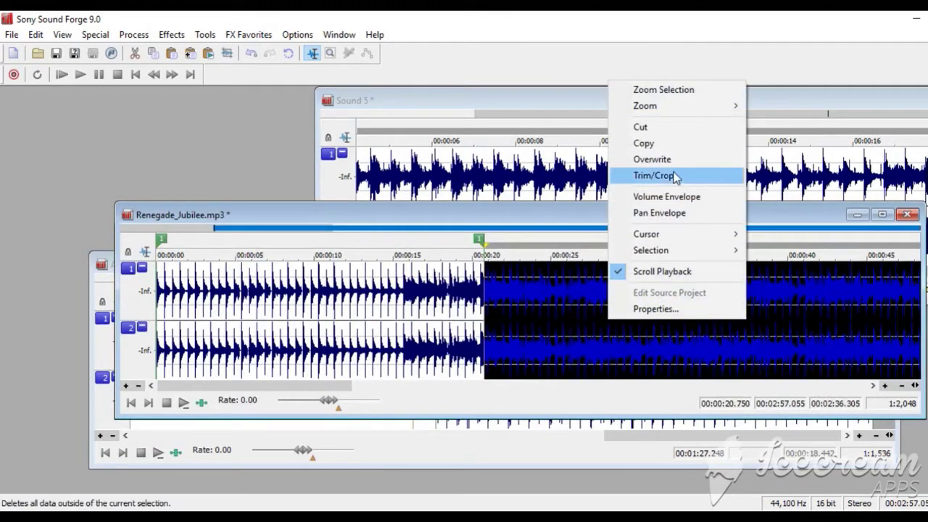
pyautogui.click(644, 143)
# Step: Paste the copied remainder of Renegade_Jubilee.mp3 at the end of Active_Form.mp3 and audition the combined track around the mixed section
pyautogui.click(480, 454)
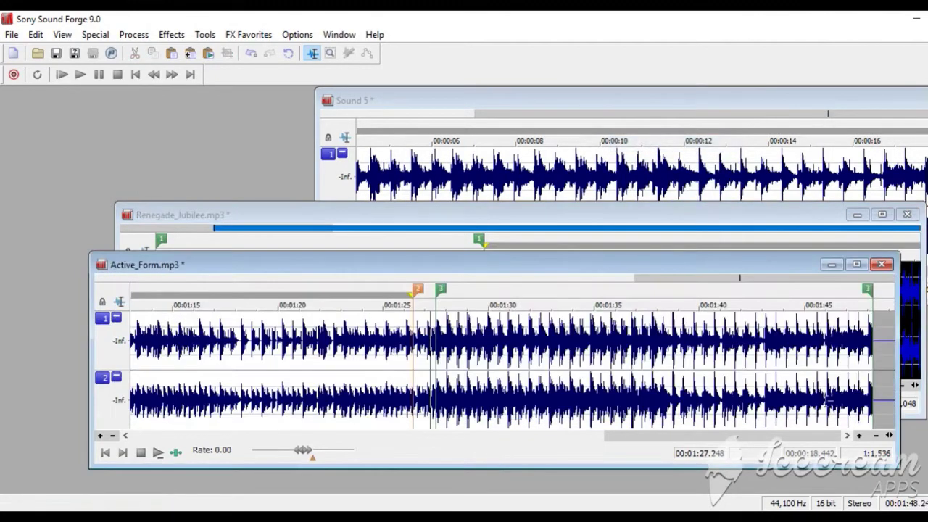
pyautogui.rightClick(886, 361)
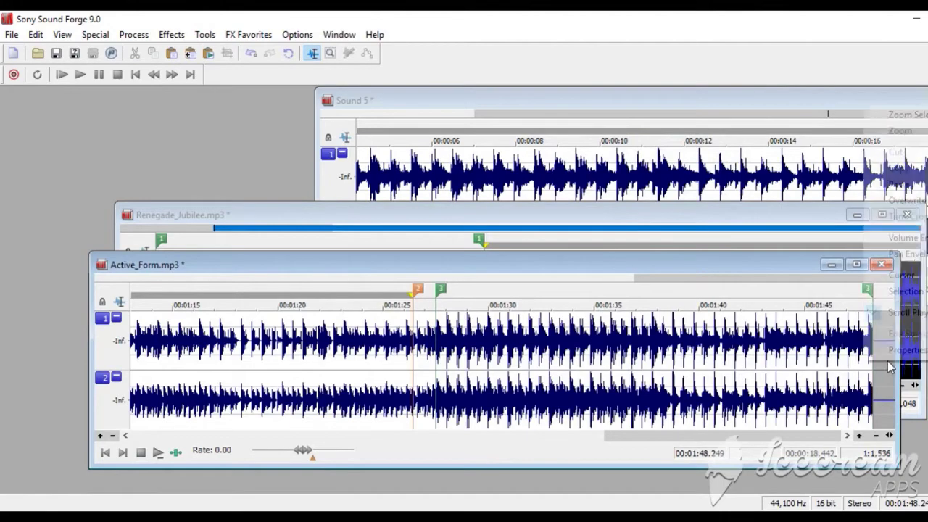
pyautogui.click(900, 185)
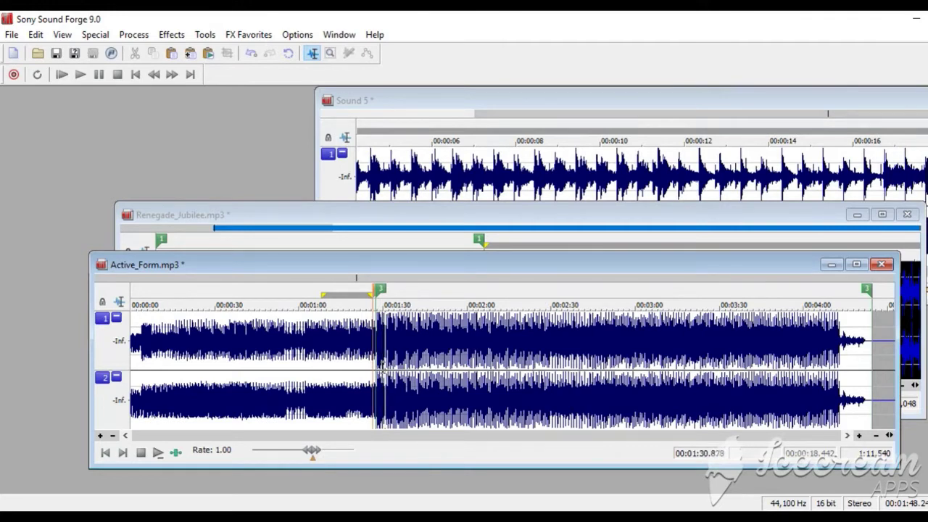
pyautogui.scroll(2, 382, 369)
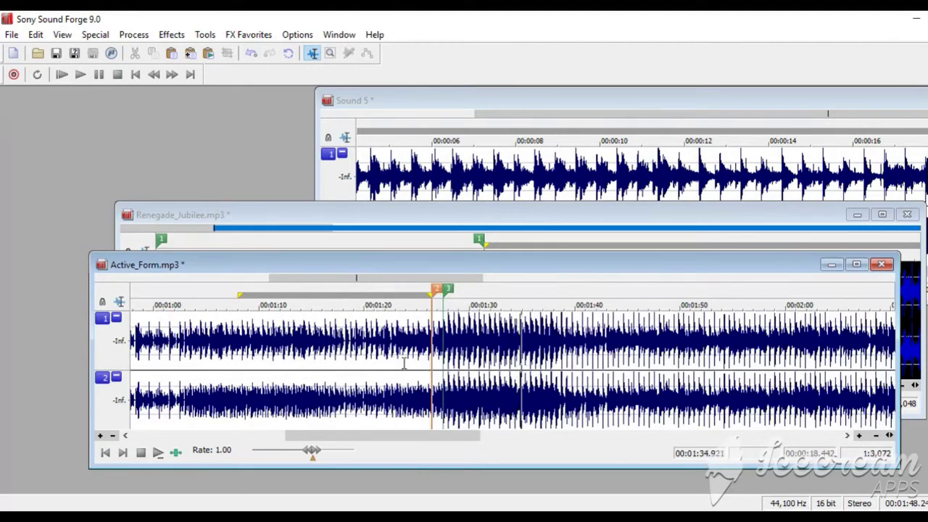
pyautogui.press('space')
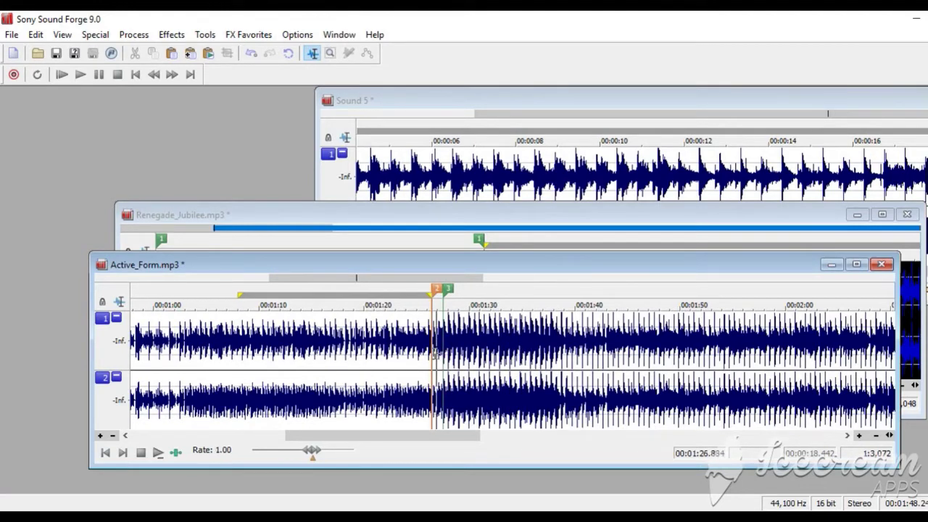
pyautogui.press('space')
pyautogui.scroll(1, 444, 356)
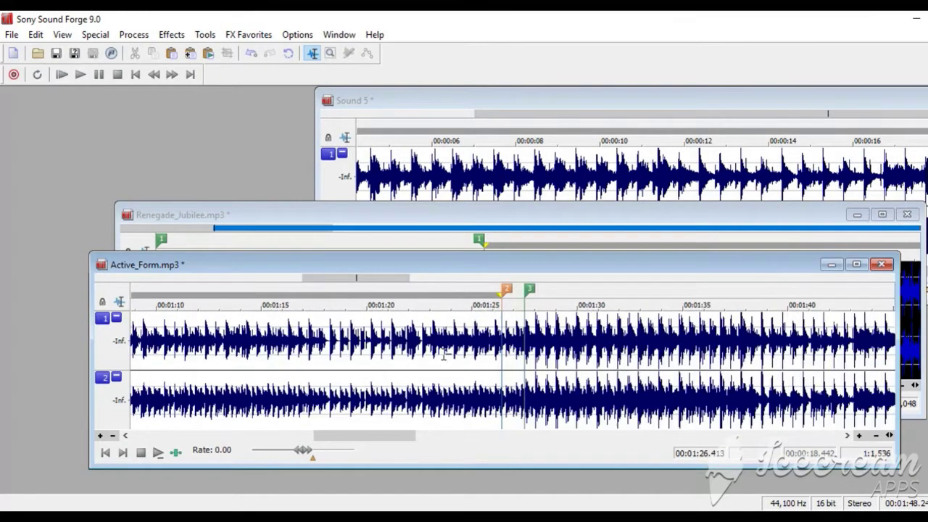
pyautogui.moveTo(389, 438); pyautogui.dragTo(429, 442)
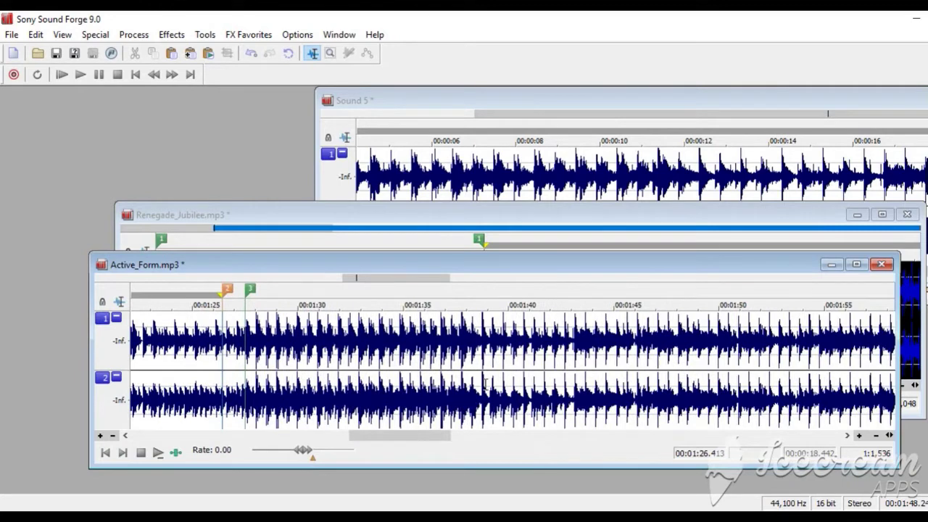
pyautogui.moveTo(483, 366); pyautogui.dragTo(247, 371)
pyautogui.rightClick(301, 370)
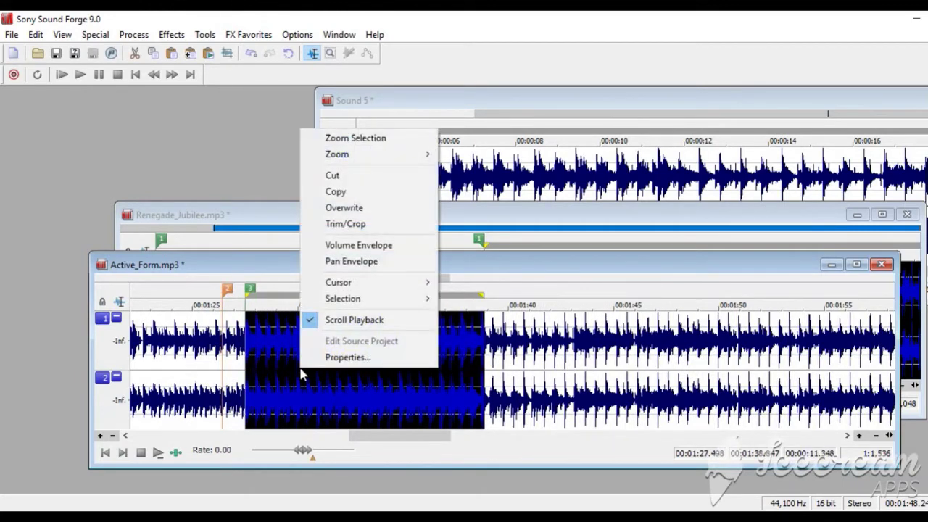
pyautogui.click(305, 375)
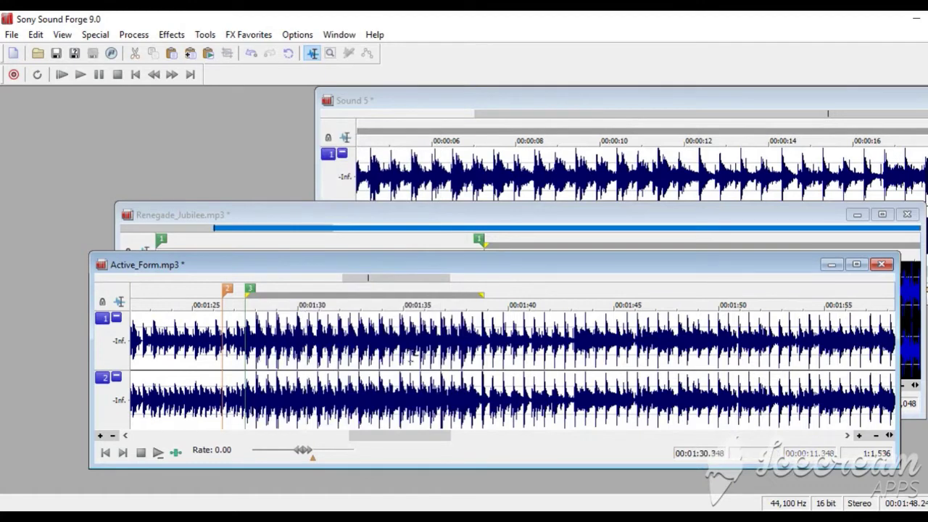
# Step: Select 00:01:27.498 to 00:01:39.021 in Active_Form.mp3 and lower its volume to -1.68 dB, comparing it with the bypassed sound
pyautogui.moveTo(487, 359); pyautogui.dragTo(247, 366)
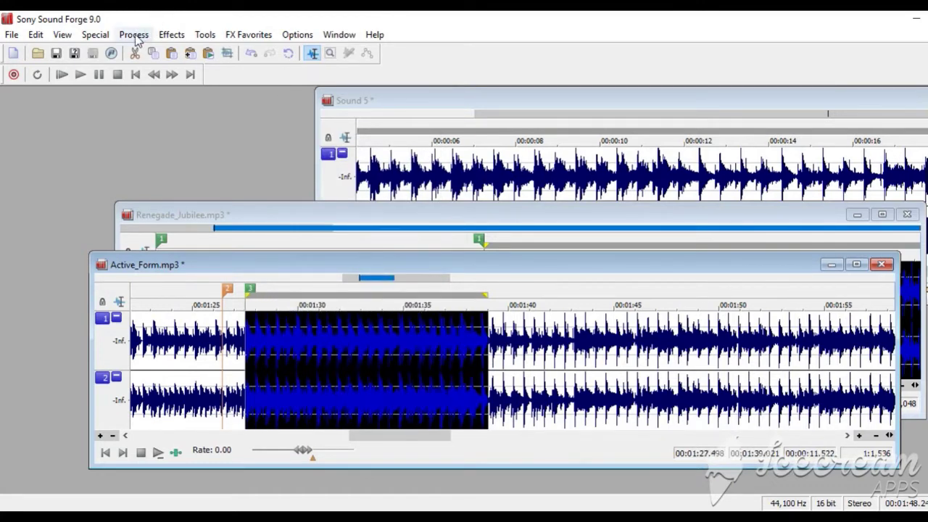
pyautogui.click(135, 34)
pyautogui.click(149, 271)
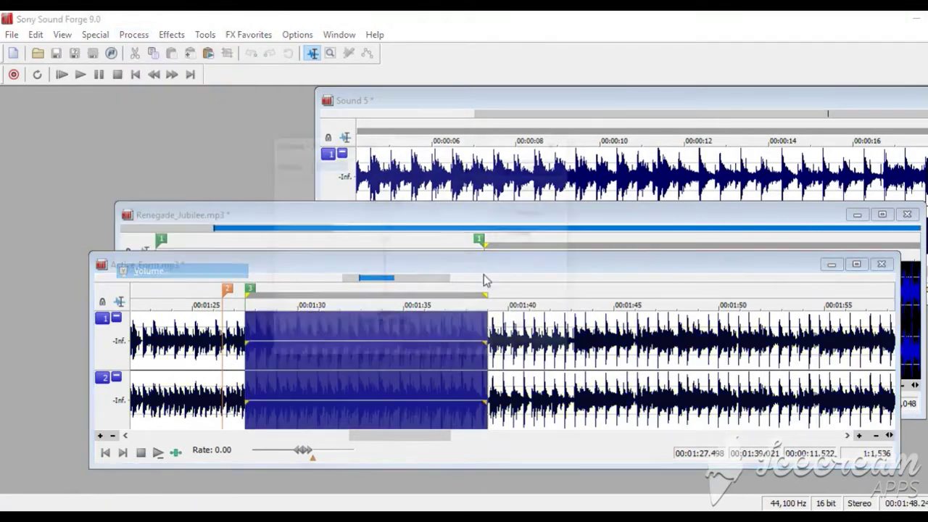
pyautogui.click(534, 212)
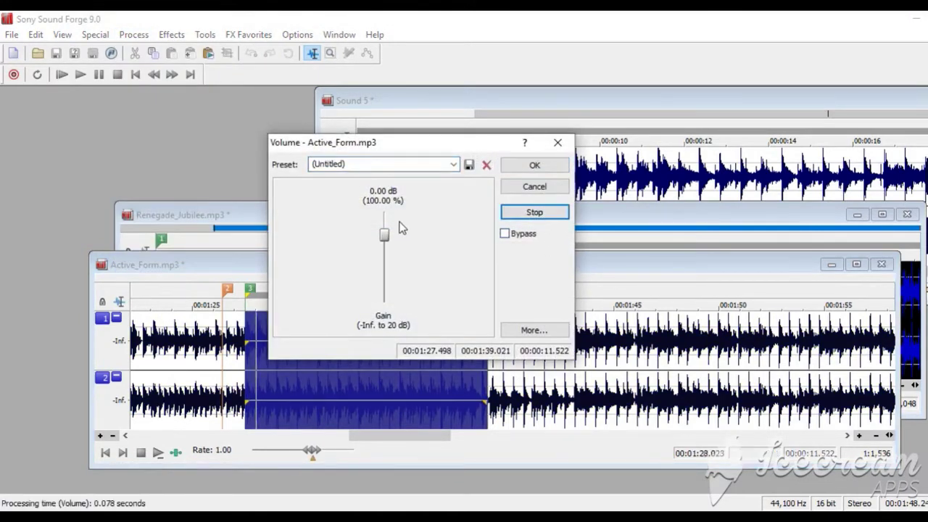
pyautogui.moveTo(385, 235); pyautogui.dragTo(386, 241)
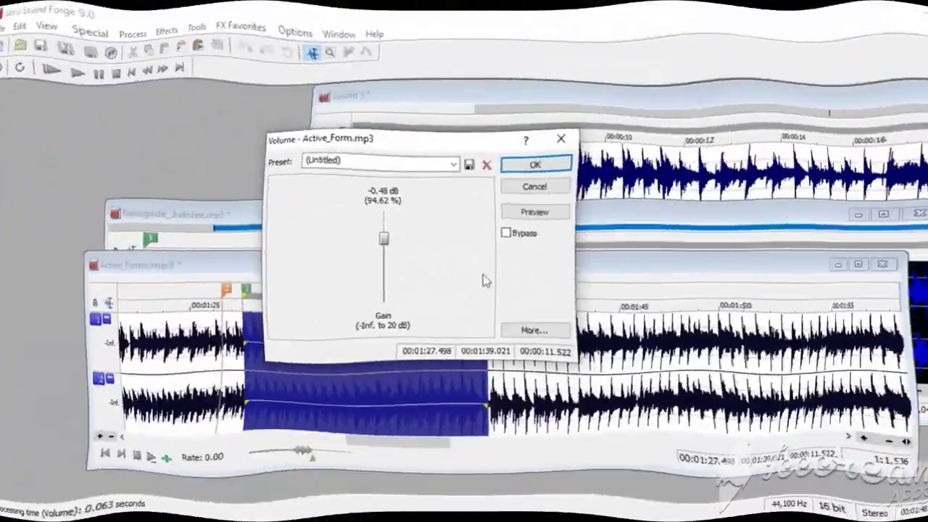
pyautogui.click(546, 215)
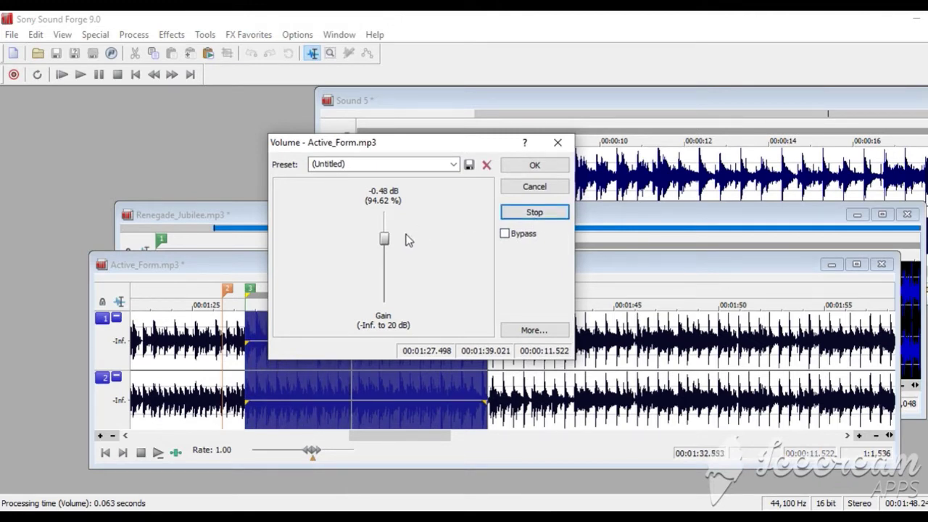
pyautogui.moveTo(392, 241); pyautogui.dragTo(387, 245)
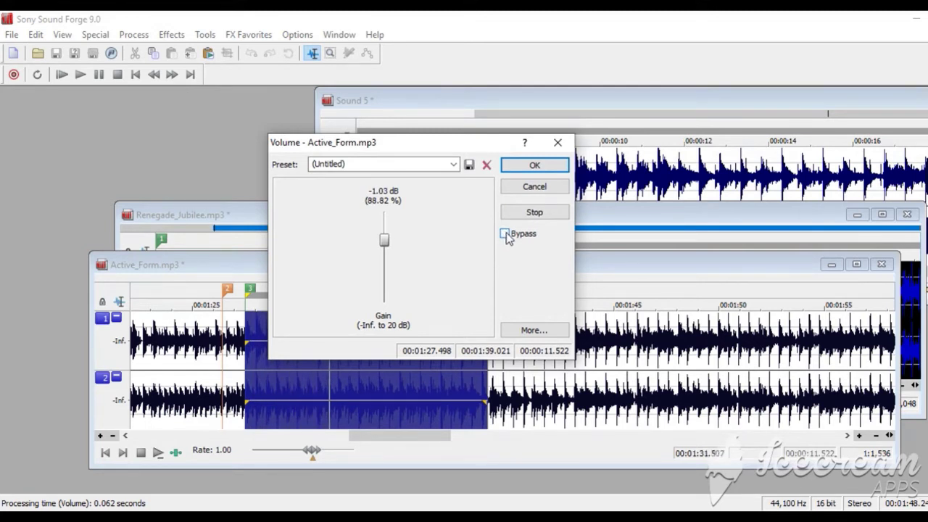
pyautogui.moveTo(385, 240); pyautogui.dragTo(384, 244)
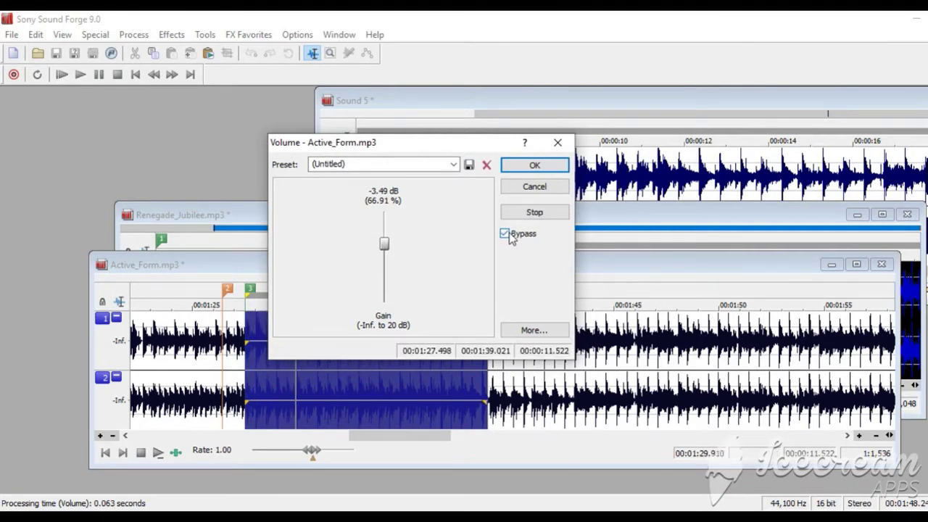
pyautogui.click(510, 237)
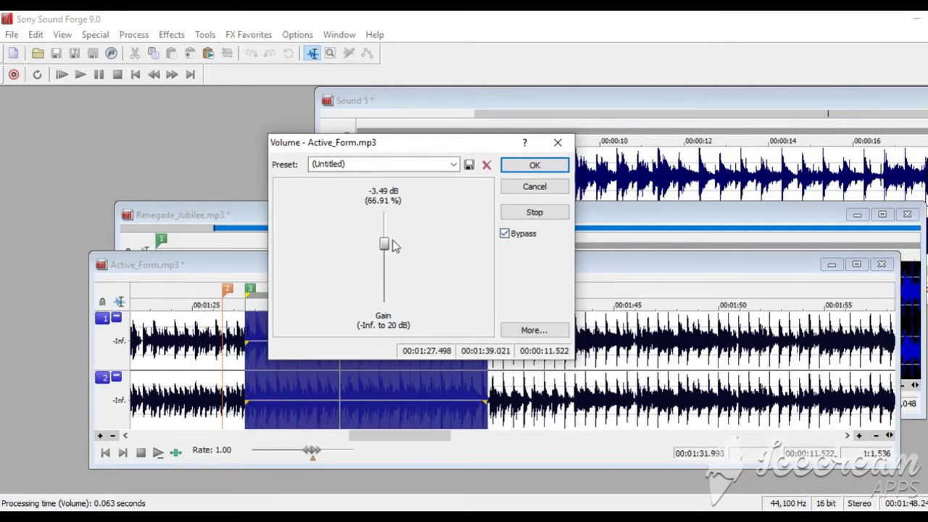
pyautogui.moveTo(385, 244); pyautogui.dragTo(385, 241)
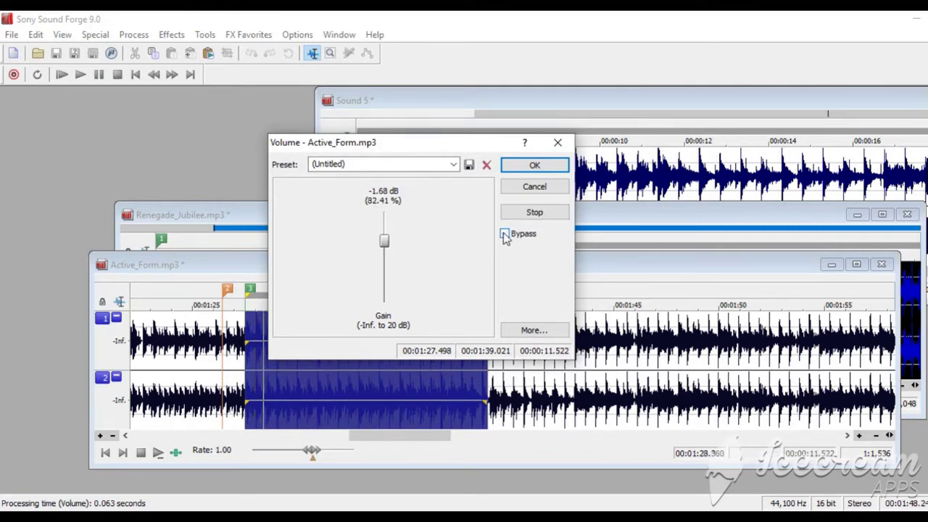
pyautogui.click(534, 166)
# Step: Audition Active_Form.mp3 from about 00:01:25 through the quieter section, then recheck the passage around 00:01:45
pyautogui.click(197, 354)
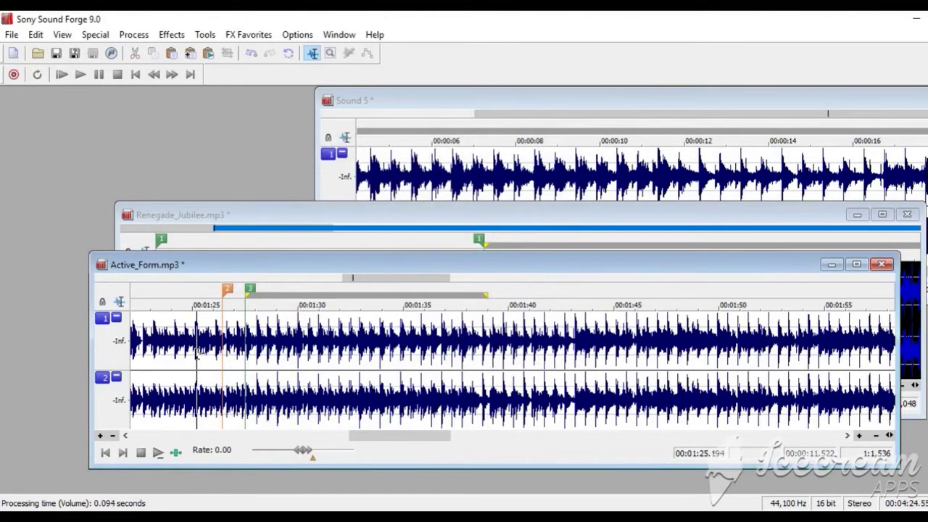
pyautogui.press('space')
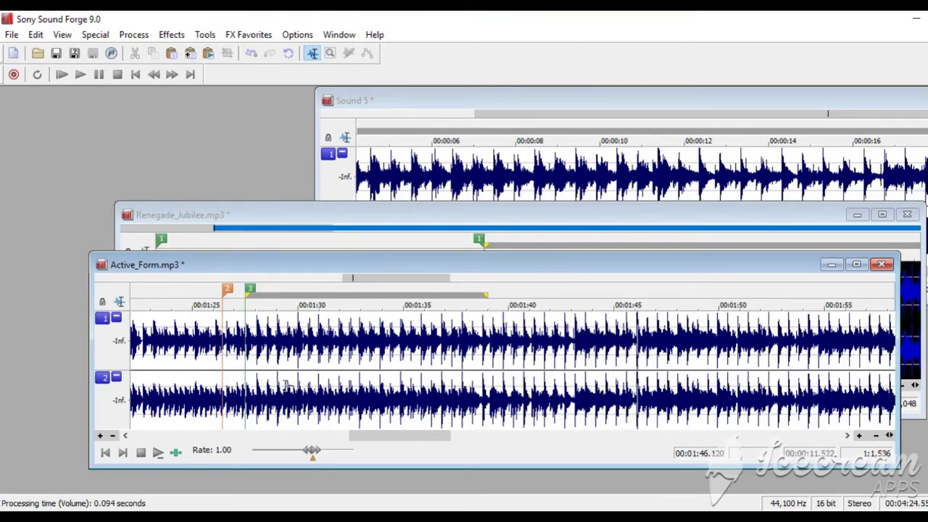
pyautogui.click(626, 361)
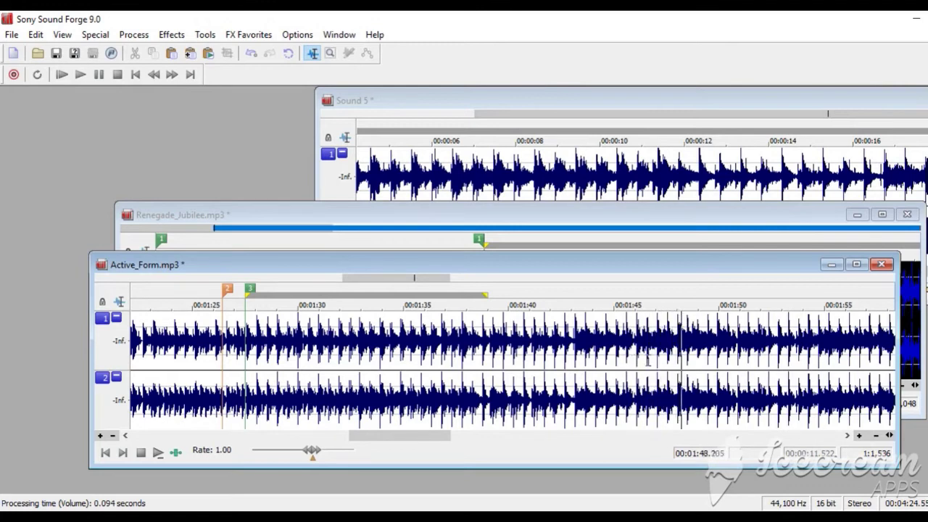
pyautogui.click(631, 362)
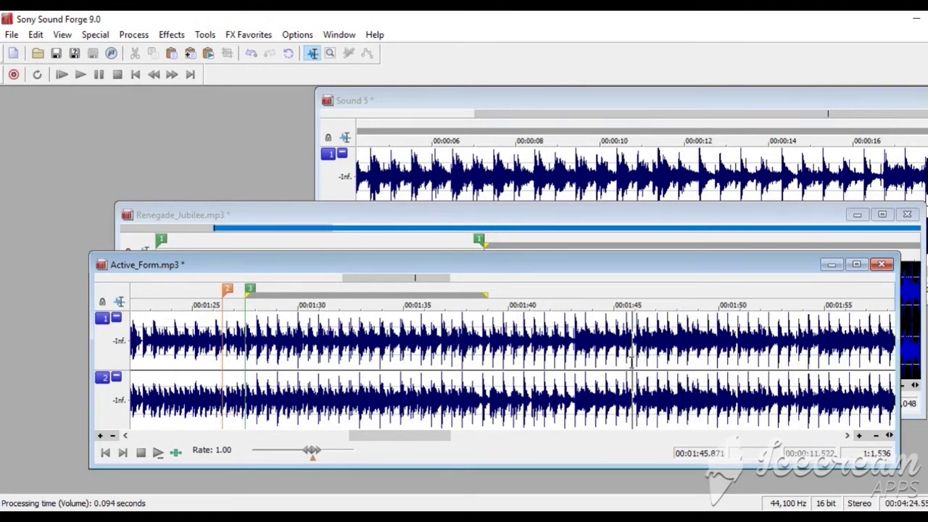
pyautogui.click(740, 346)
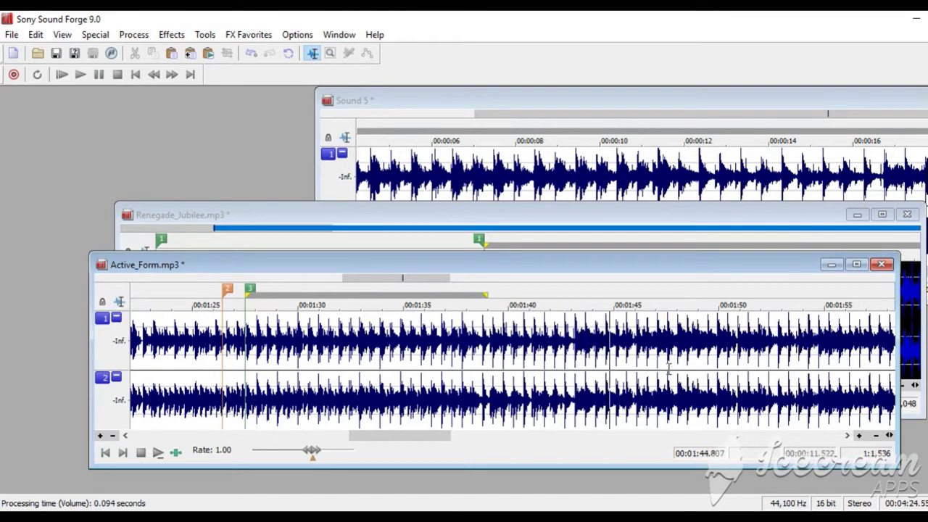
pyautogui.press('space')
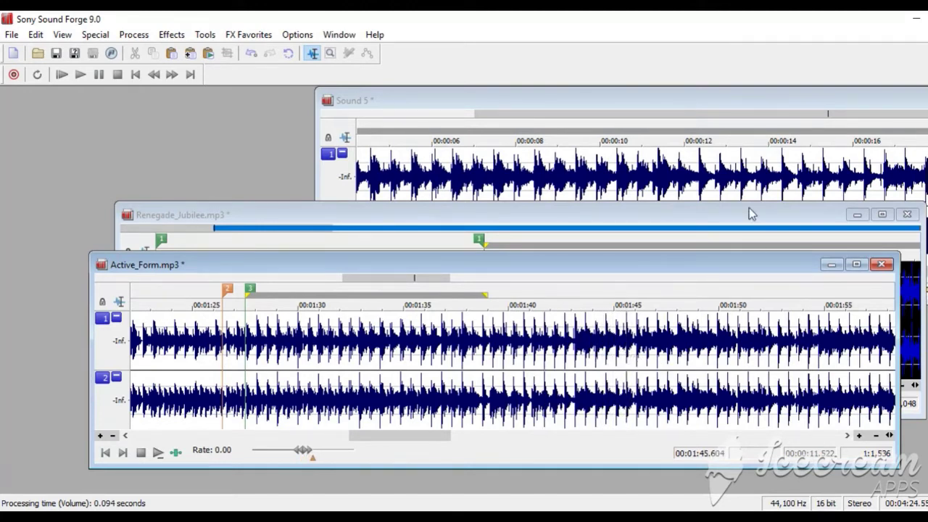
# Step: Bring Renegade_Jubilee.mp3 to the front, clear its selection and audition part of it briefly
pyautogui.moveTo(712, 104); pyautogui.dragTo(590, 108)
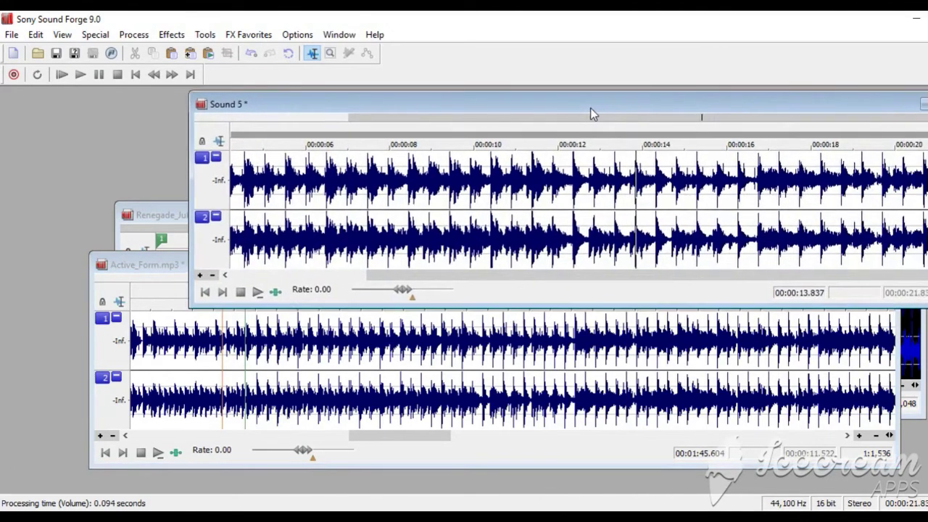
pyautogui.click(161, 214)
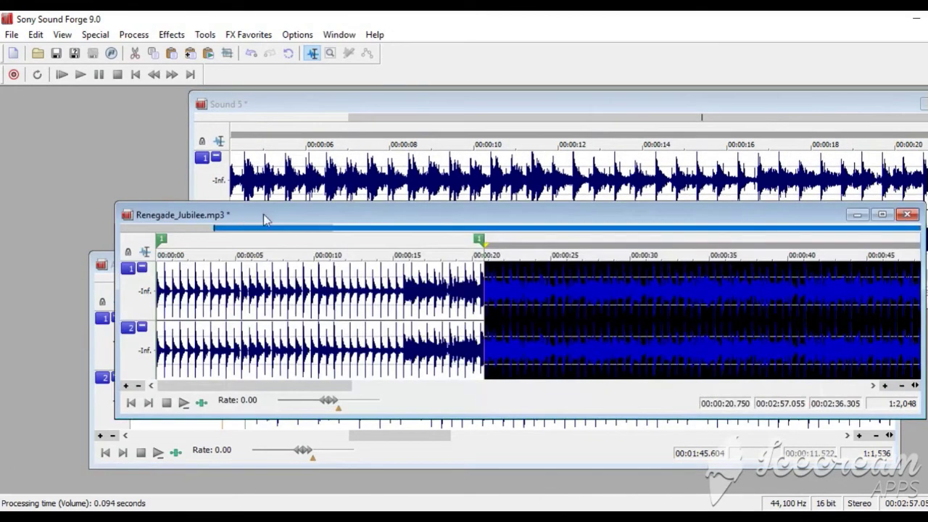
pyautogui.click(594, 301)
pyautogui.scroll(-1, 774, 316)
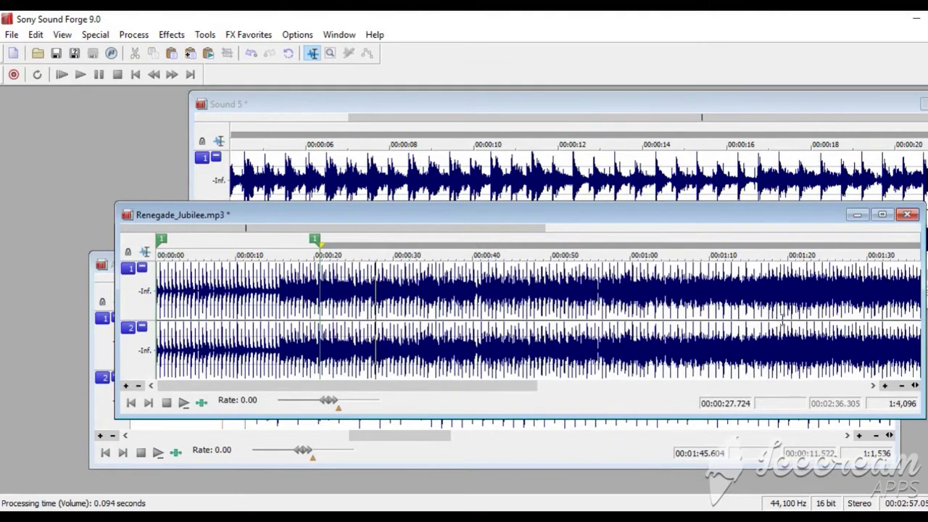
pyautogui.scroll(1, 630, 324)
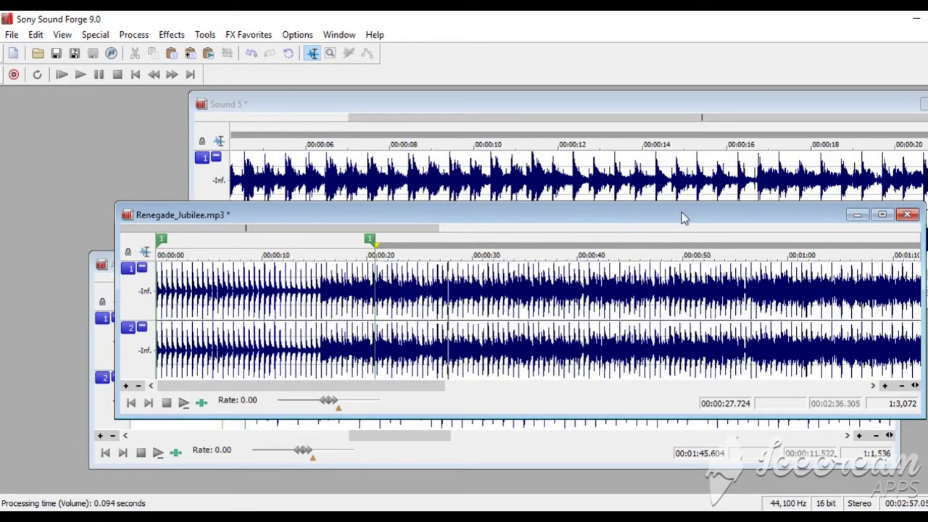
pyautogui.moveTo(682, 216); pyautogui.dragTo(660, 211)
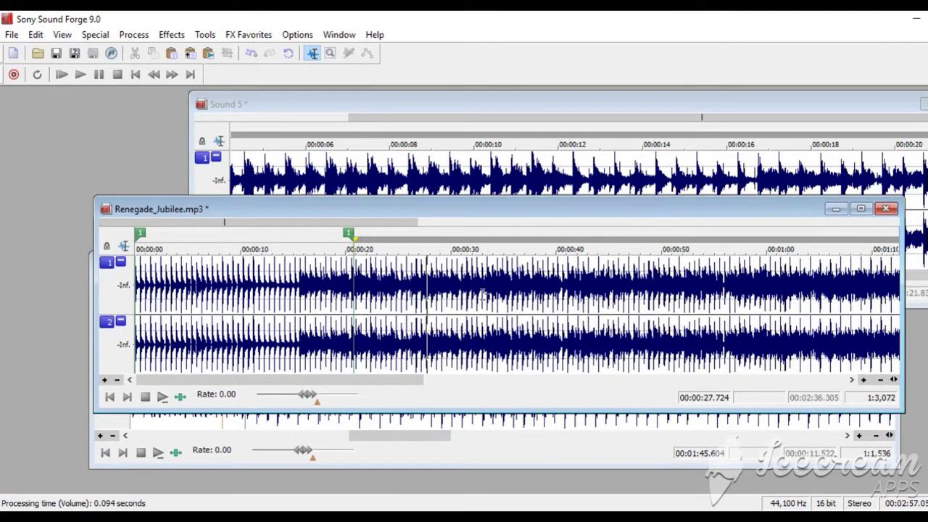
pyautogui.press('space')
pyautogui.press('space')
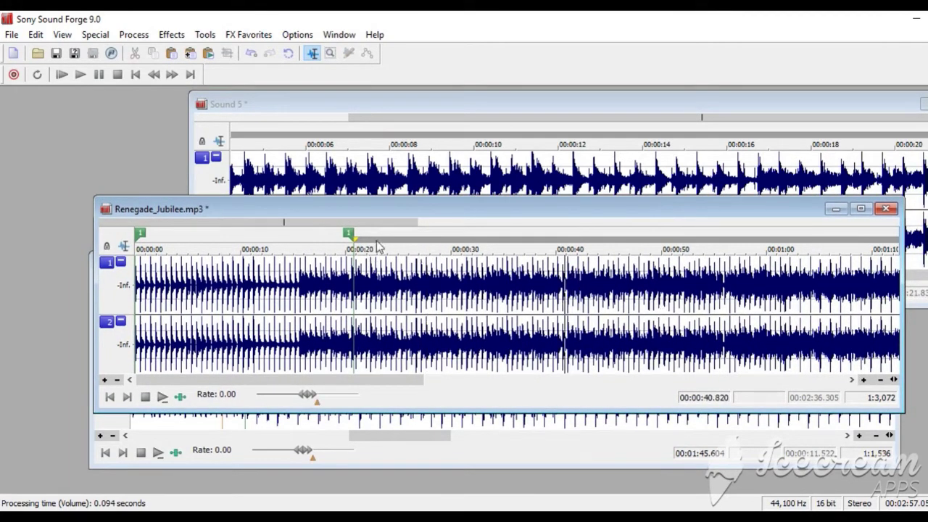
# Step: Arrange the Renegade_Jubilee.mp3 window above the Active_Form.mp3 window and audition the combined track at several points from its start through the transition
pyautogui.moveTo(415, 209); pyautogui.dragTo(449, 92)
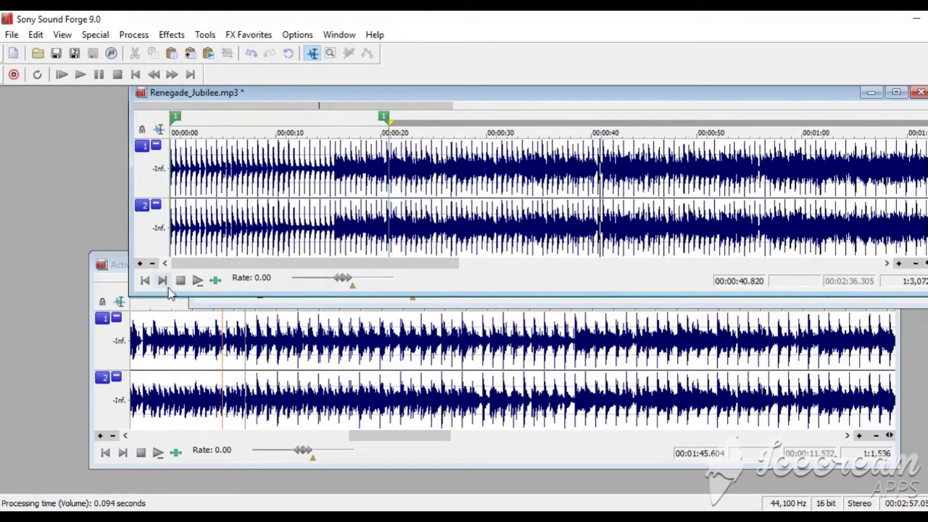
pyautogui.moveTo(123, 266); pyautogui.dragTo(114, 287)
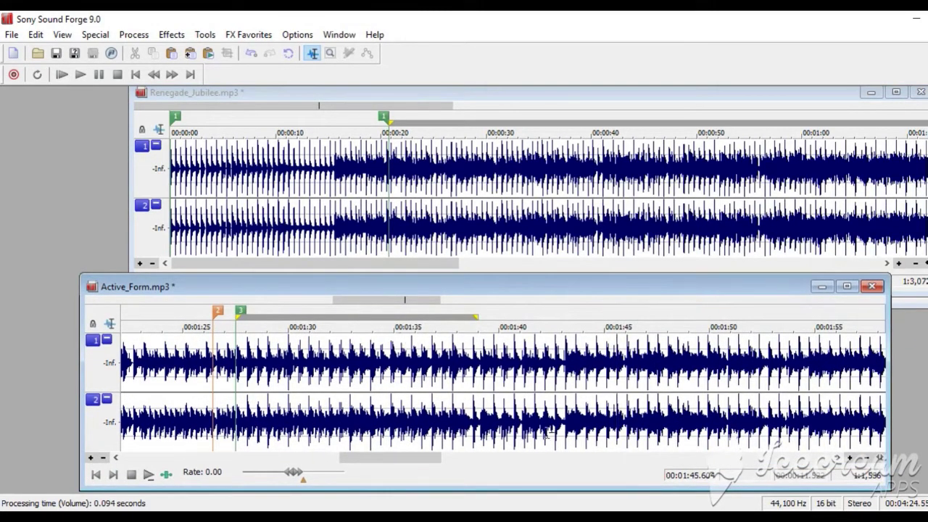
pyautogui.scroll(-1, 472, 421)
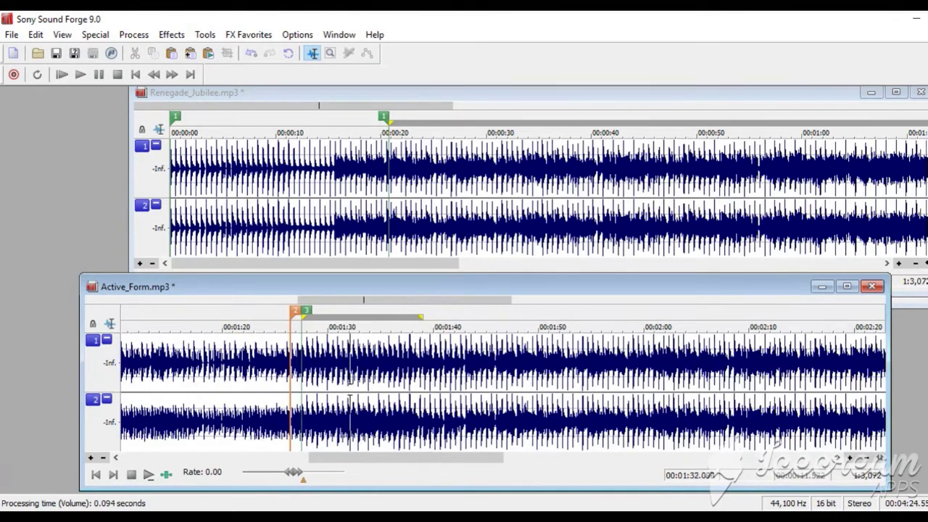
pyautogui.hotkey('ctrl', 'a')
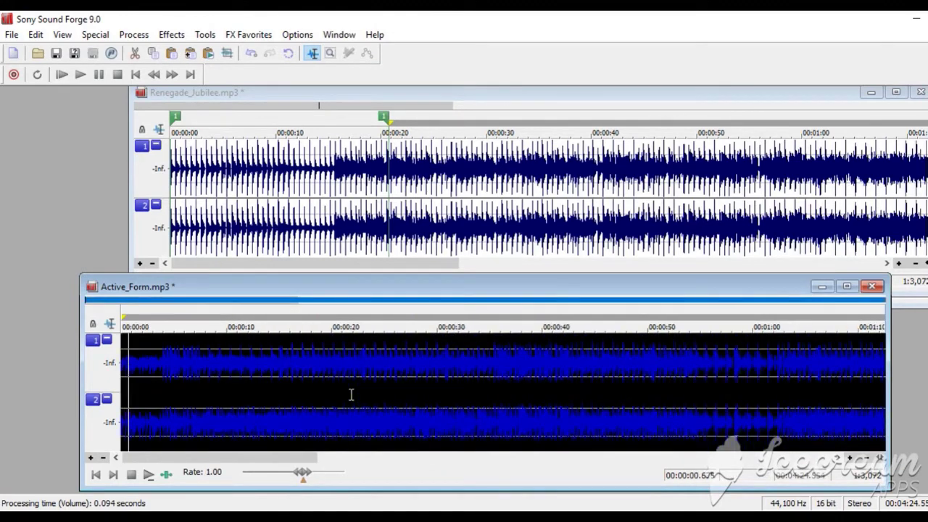
pyautogui.click(493, 395)
pyautogui.press('space')
pyautogui.click(642, 376)
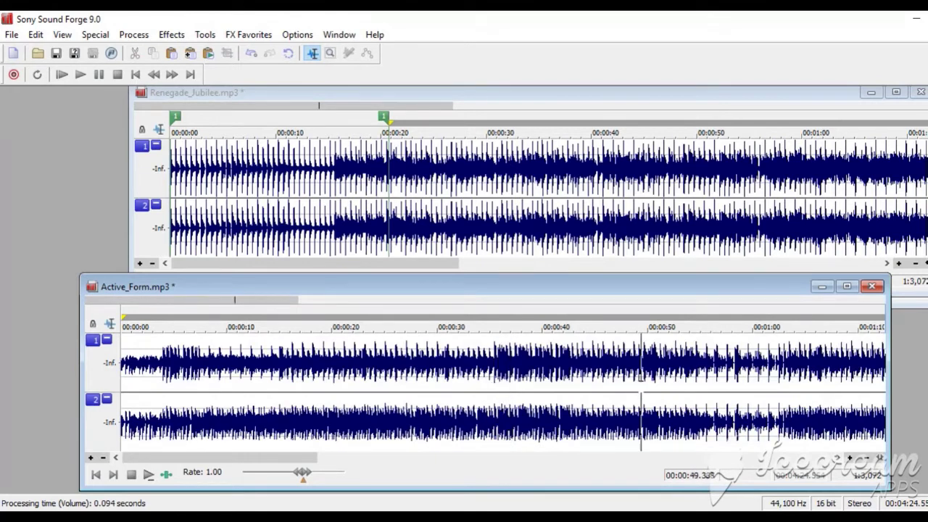
pyautogui.scroll(-1, 653, 385)
pyautogui.scroll(-1, 586, 387)
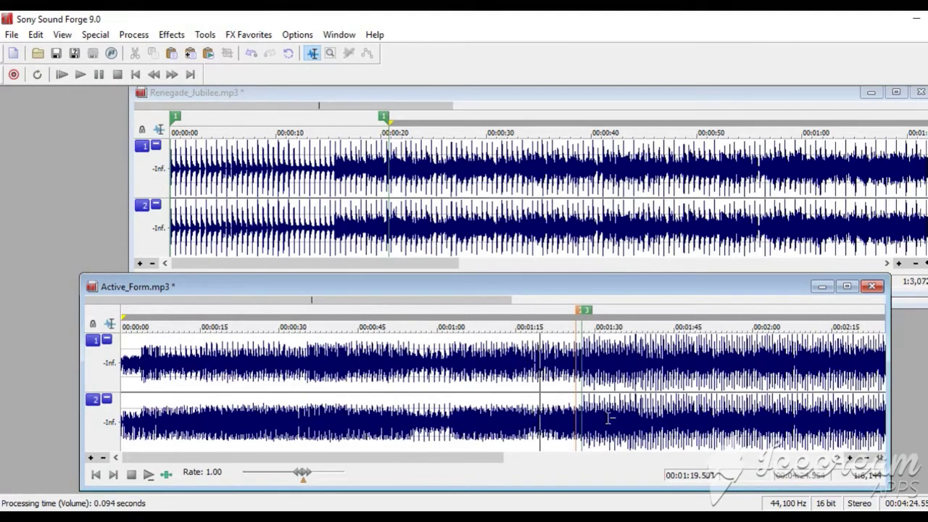
pyautogui.hscroll(1, 614, 418)
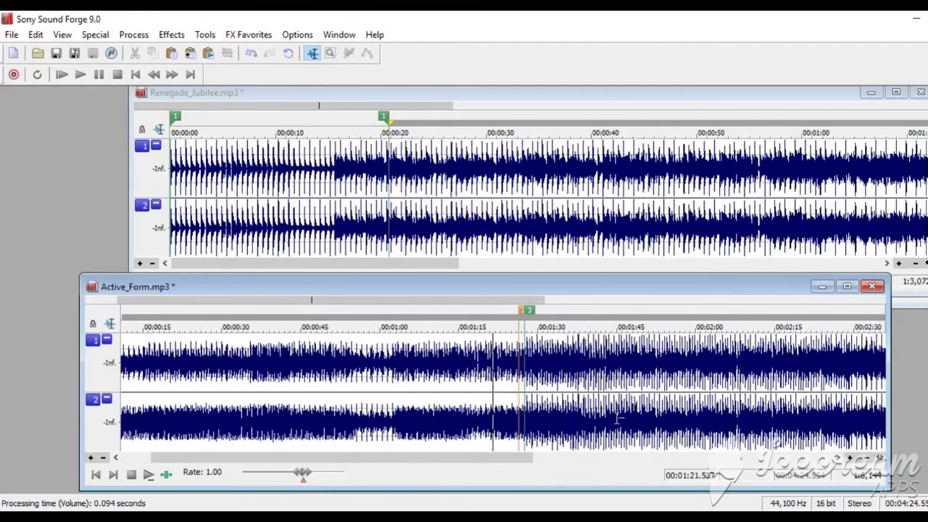
pyautogui.scroll(3, 614, 419)
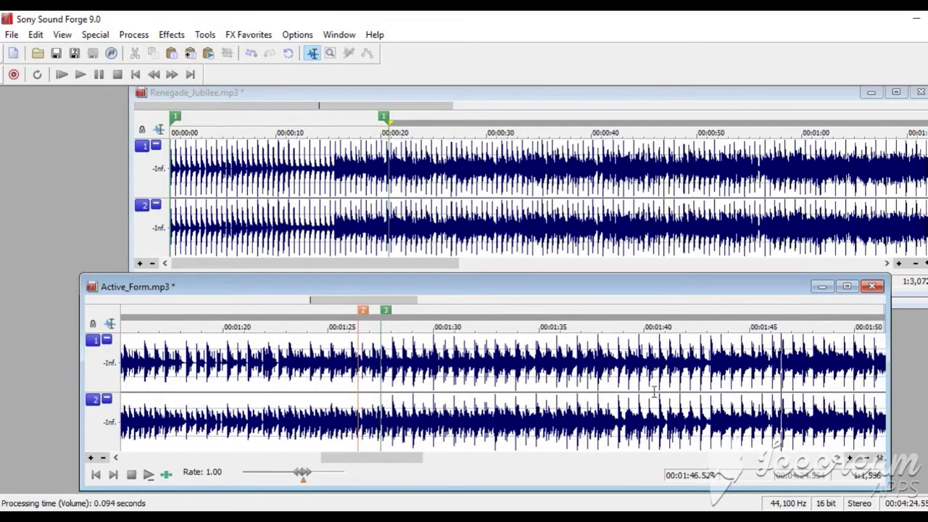
pyautogui.press('space')
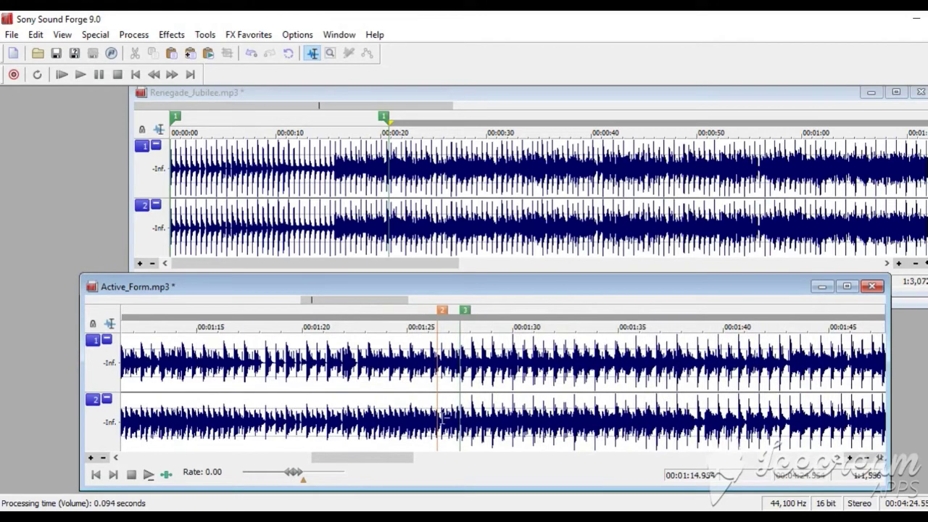
# Step: Save the combined track in the Downloads folder as MY Mix.mp3 in MP3 Audio format with the Default Template
pyautogui.click(12, 37)
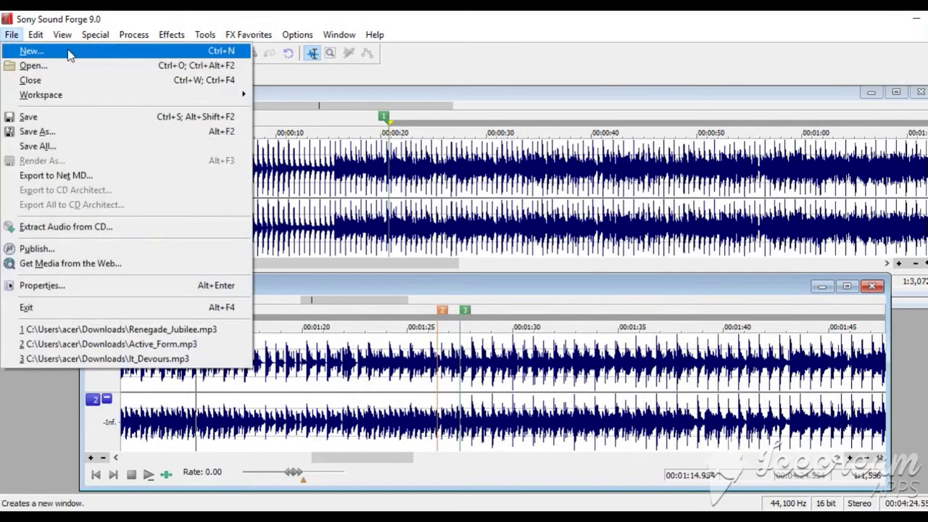
pyautogui.click(75, 131)
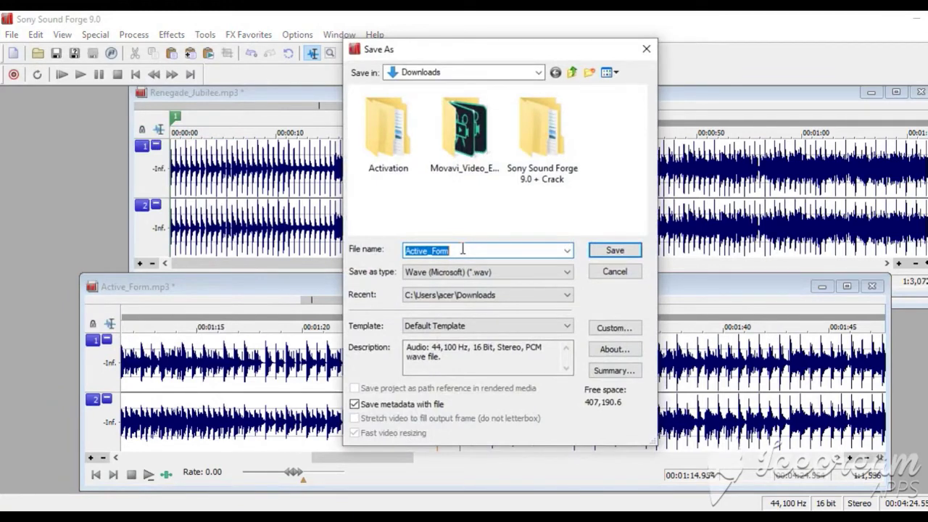
pyautogui.click(482, 271)
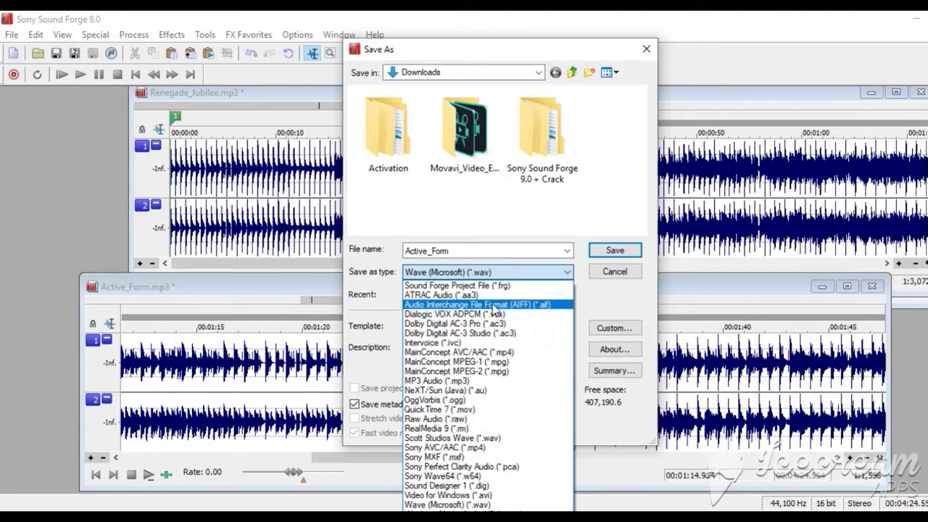
pyautogui.click(457, 381)
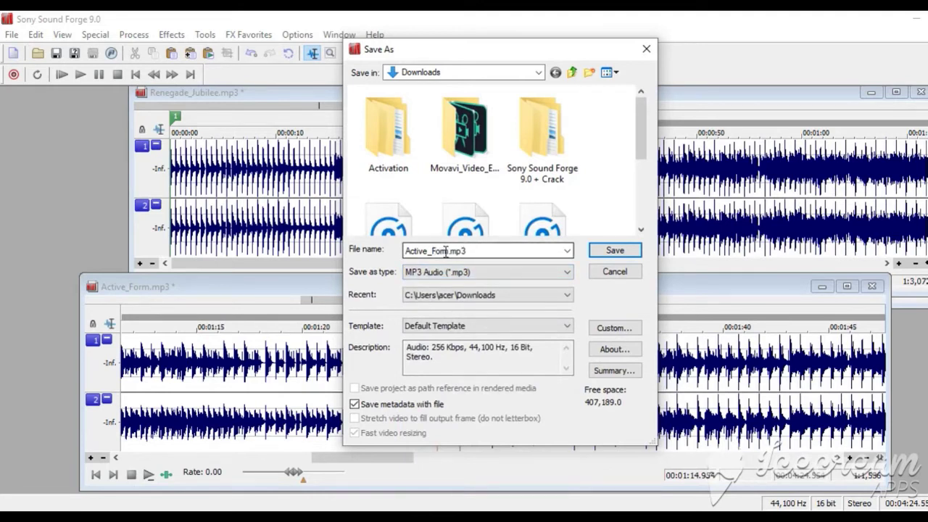
pyautogui.doubleClick(447, 251)
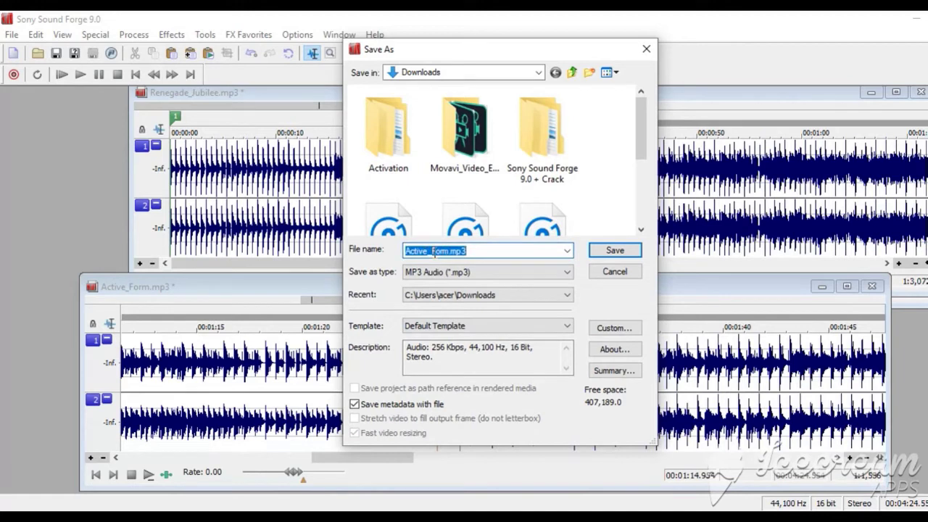
pyautogui.click(450, 251)
pyautogui.hotkey('shift', 'Home')
pyautogui.write('M')
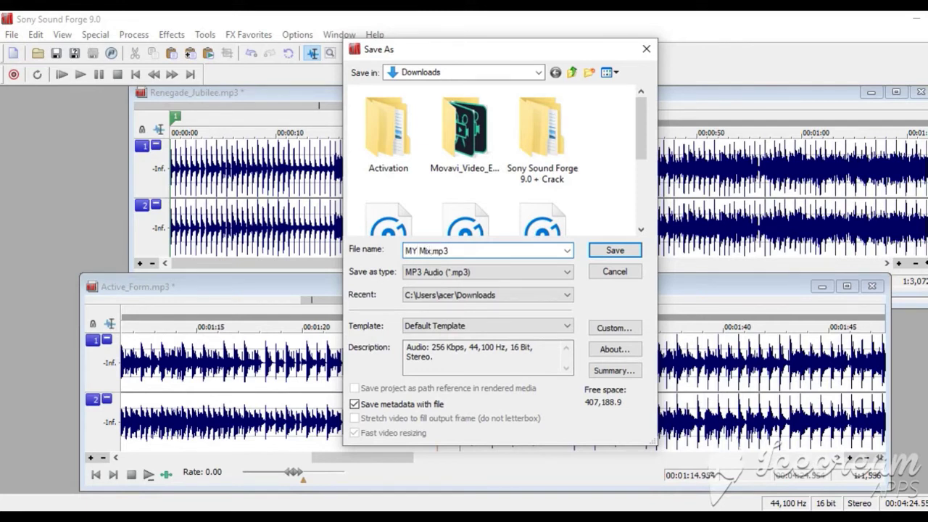
pyautogui.click(598, 251)
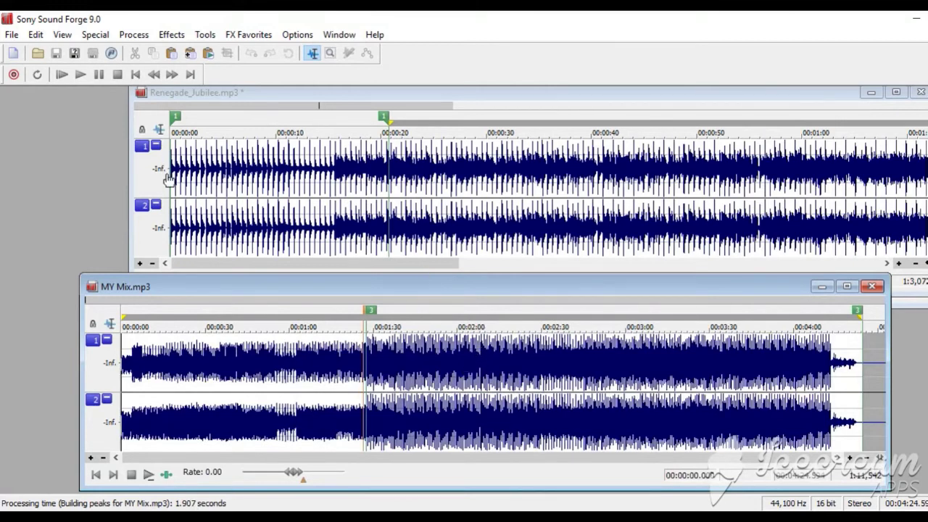
# Step: Look for the saved mix in the Downloads, Music and Desktop folders without opening a file
pyautogui.click(38, 55)
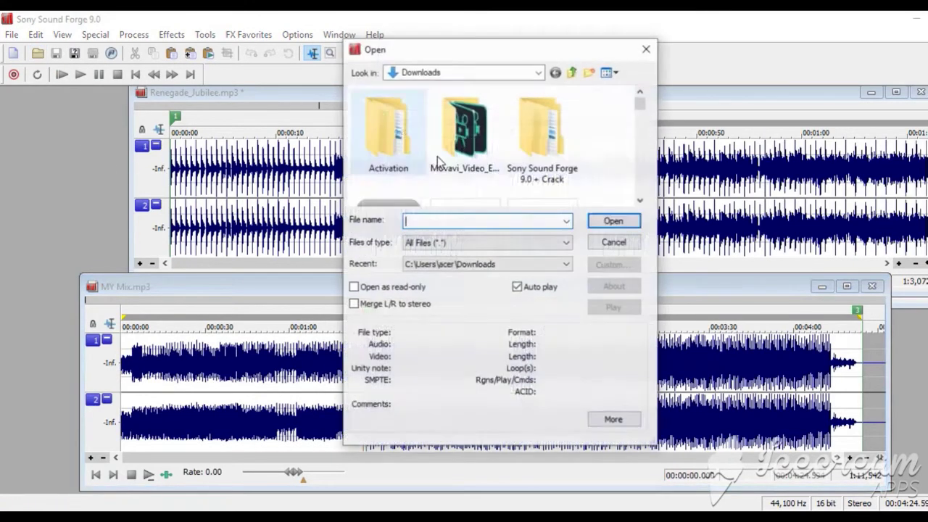
pyautogui.moveTo(640, 106); pyautogui.dragTo(640, 169)
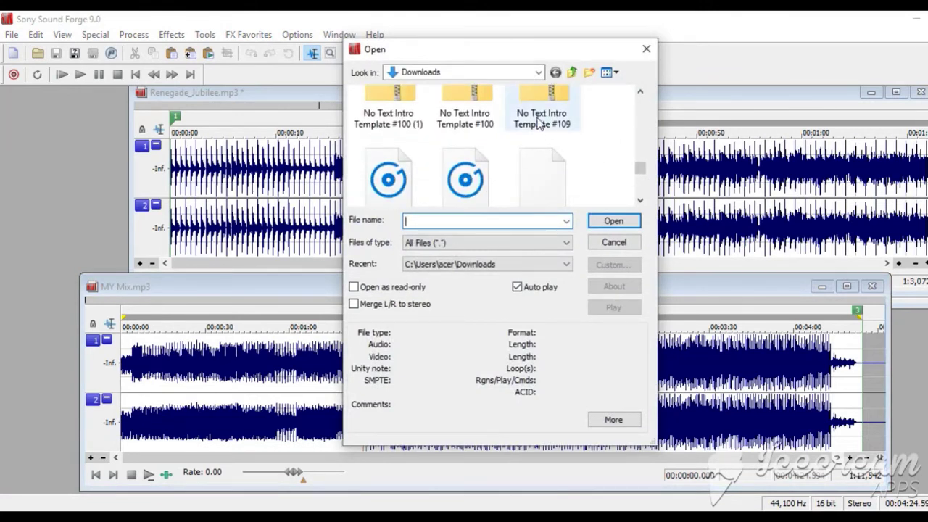
pyautogui.moveTo(636, 168); pyautogui.dragTo(642, 100)
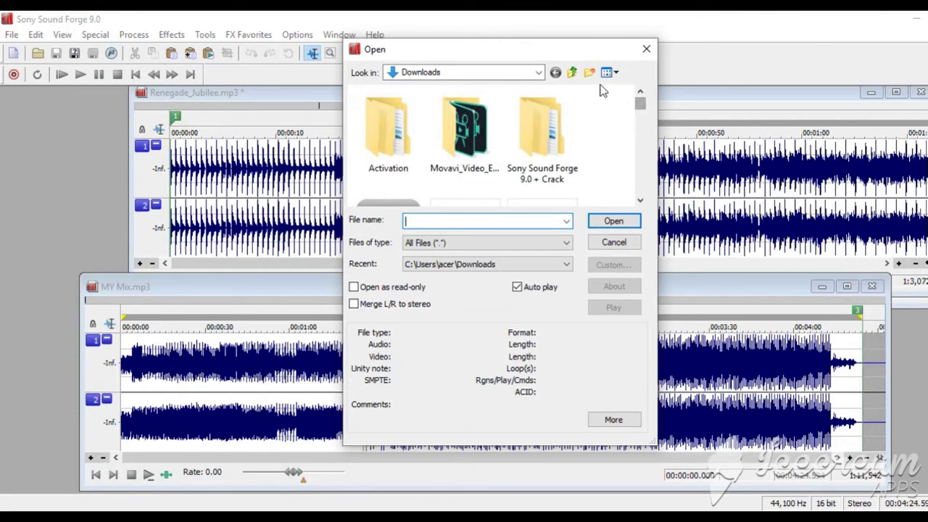
pyautogui.click(536, 73)
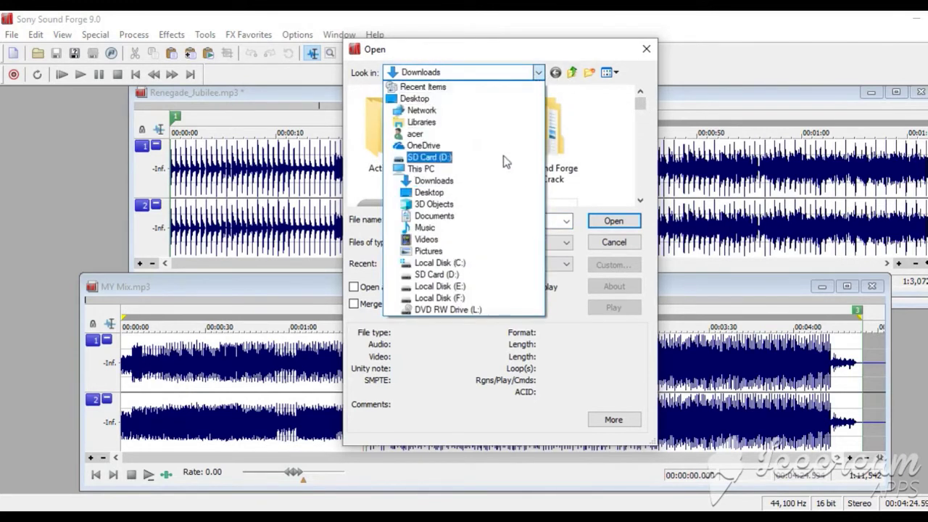
pyautogui.click(437, 227)
pyautogui.click(478, 73)
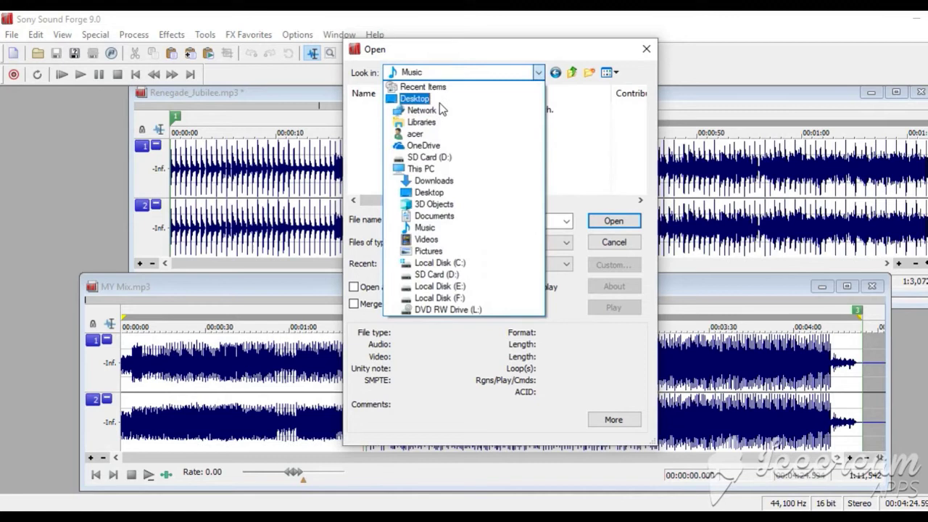
pyautogui.click(439, 103)
pyautogui.moveTo(645, 109); pyautogui.dragTo(636, 208)
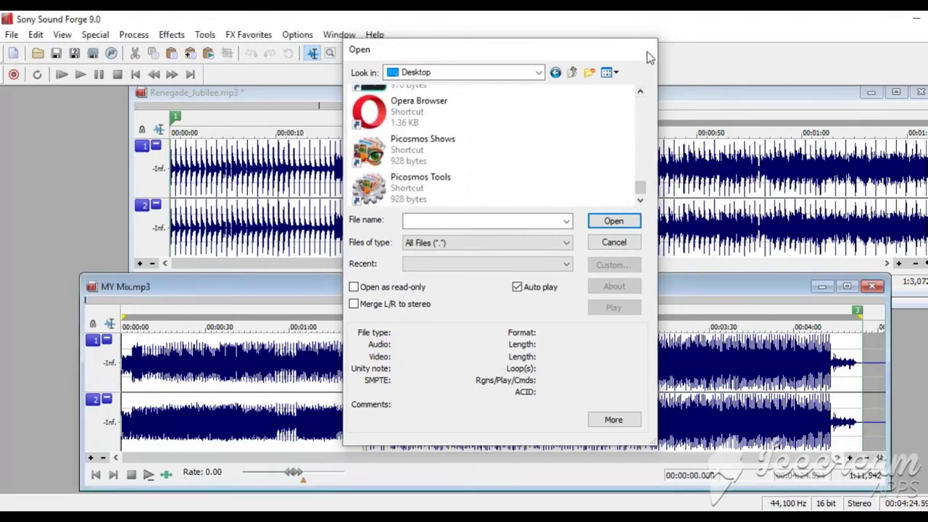
pyautogui.click(647, 49)
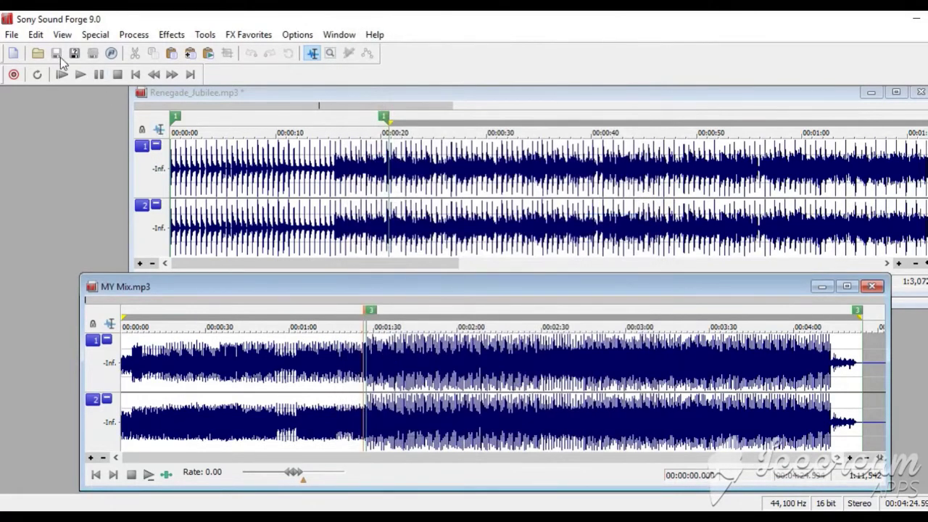
pyautogui.click(12, 34)
pyautogui.click(66, 144)
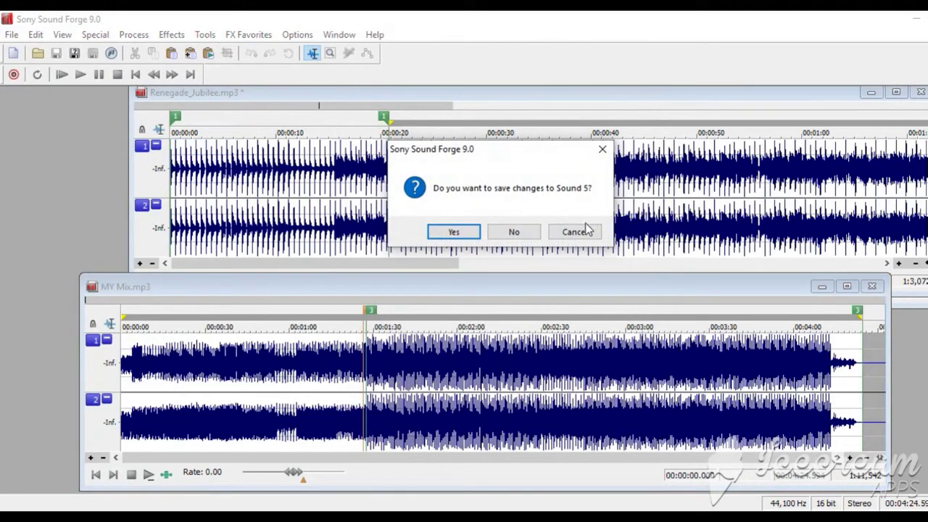
pyautogui.click(552, 236)
# Step: Check the folder and file name used for the saved mix in the Save As dialog, leaving without saving
pyautogui.click(11, 35)
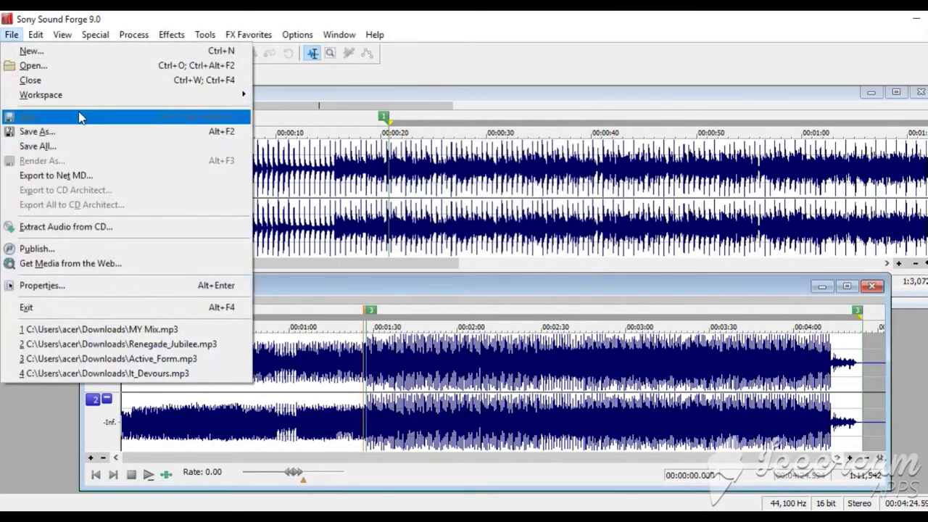
pyautogui.click(69, 134)
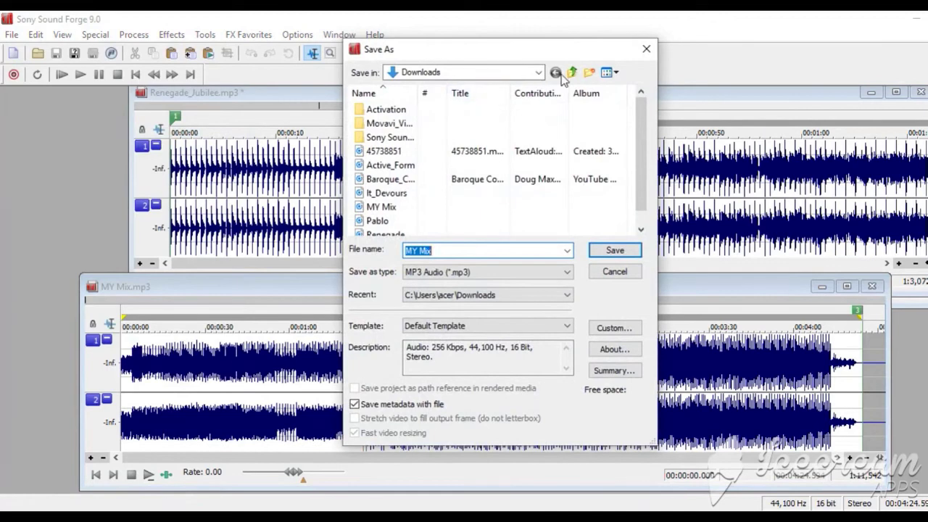
pyautogui.click(645, 50)
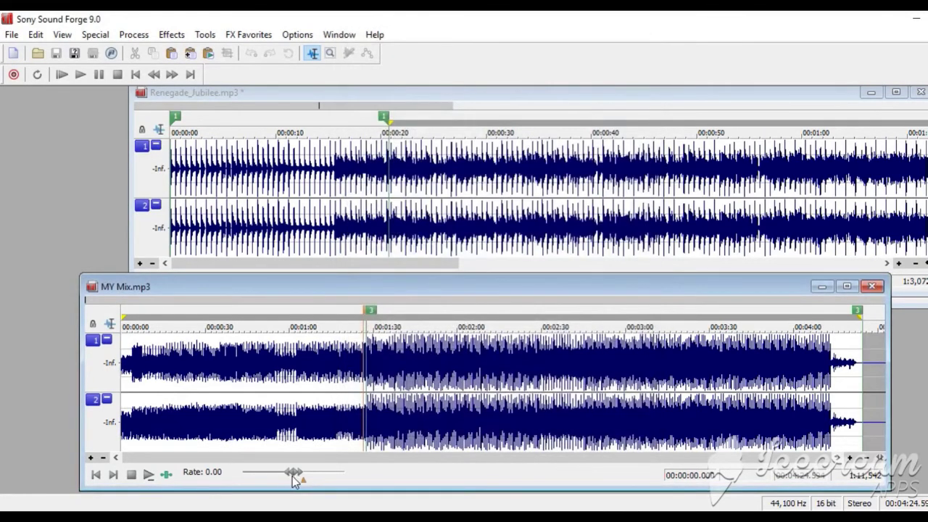
# Step: Switch to File Explorer, find MY Mix in the Downloads folder and open it in the default music player
pyautogui.press('super')
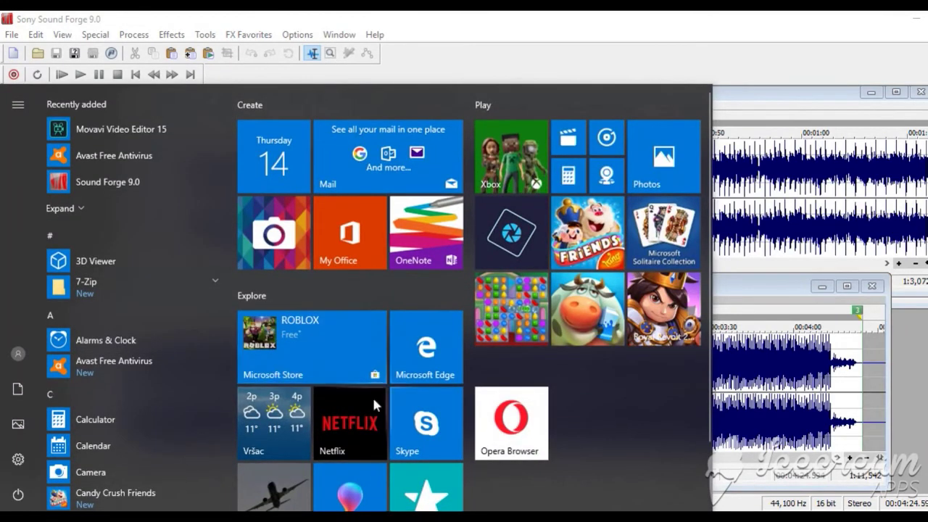
pyautogui.moveTo(394, 510)
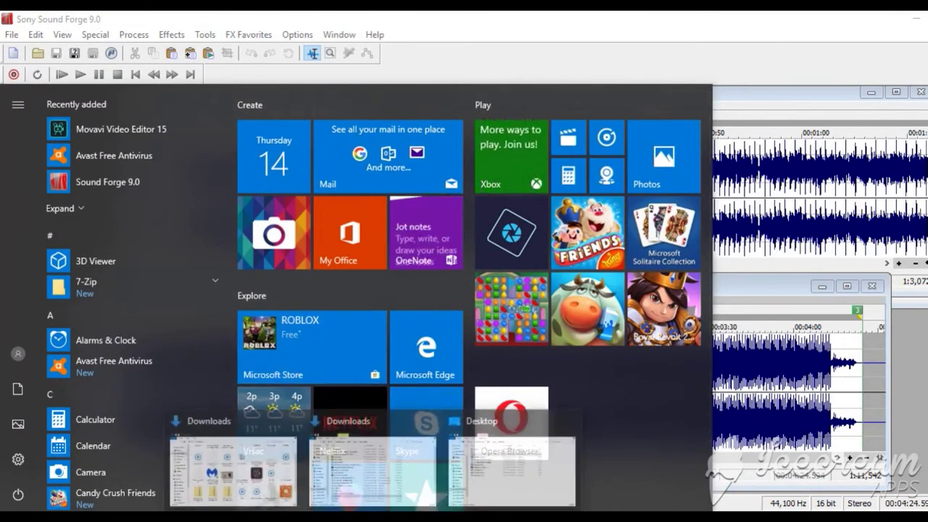
pyautogui.click(522, 466)
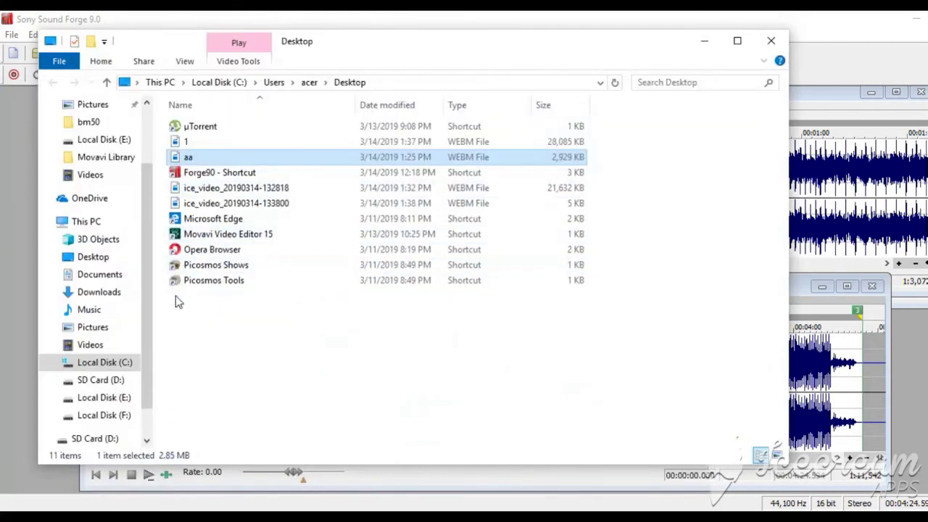
pyautogui.click(99, 293)
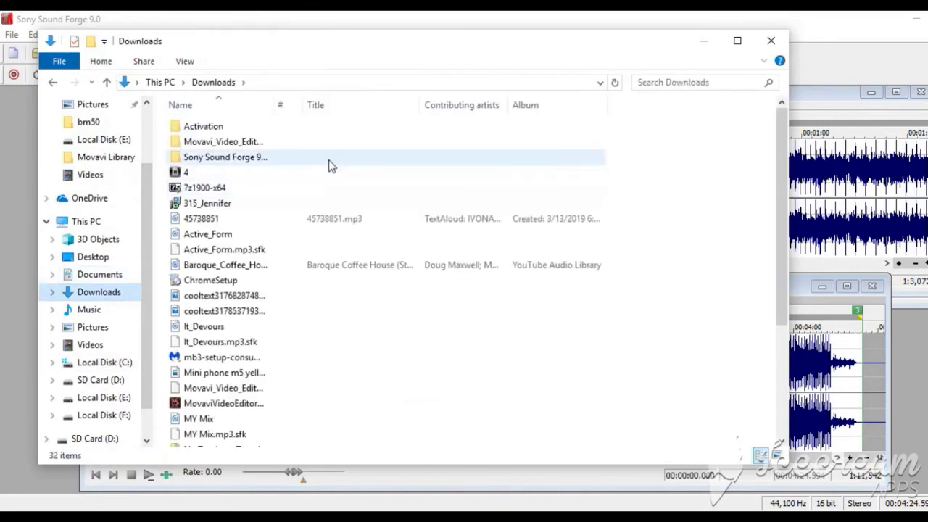
pyautogui.scroll(-2, 361, 218)
pyautogui.scroll(-2, 350, 299)
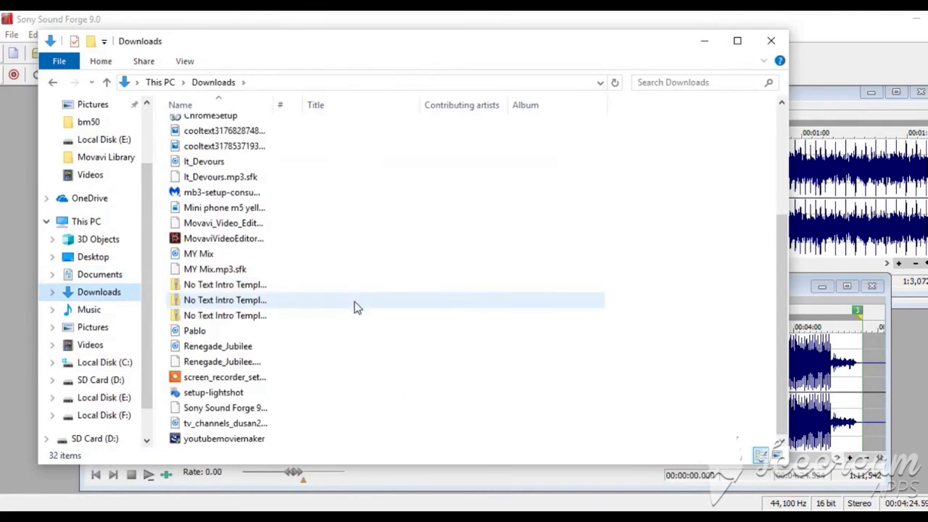
pyautogui.scroll(4, 326, 312)
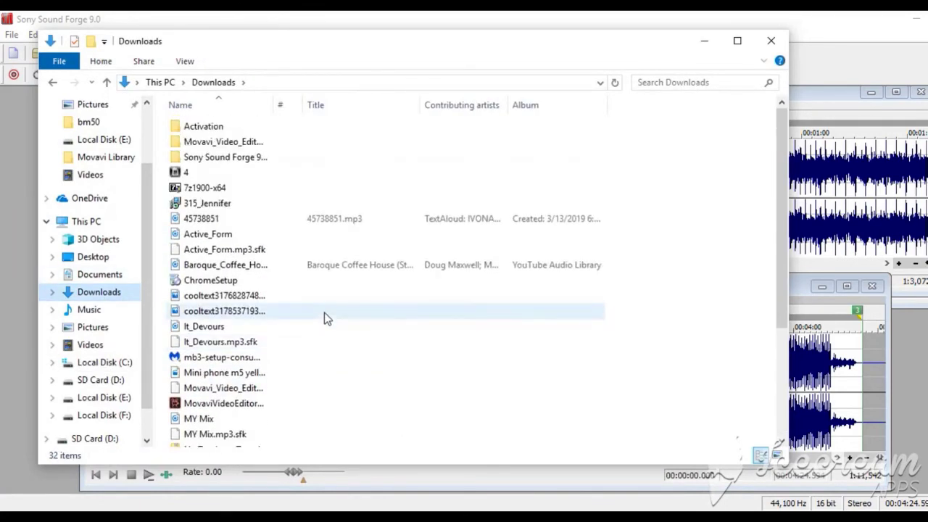
pyautogui.scroll(-1, 320, 302)
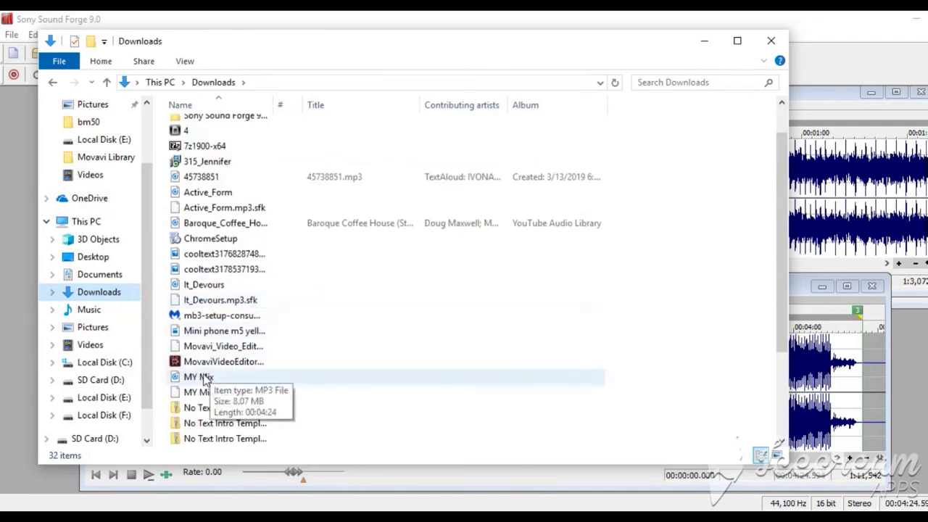
pyautogui.doubleClick(205, 378)
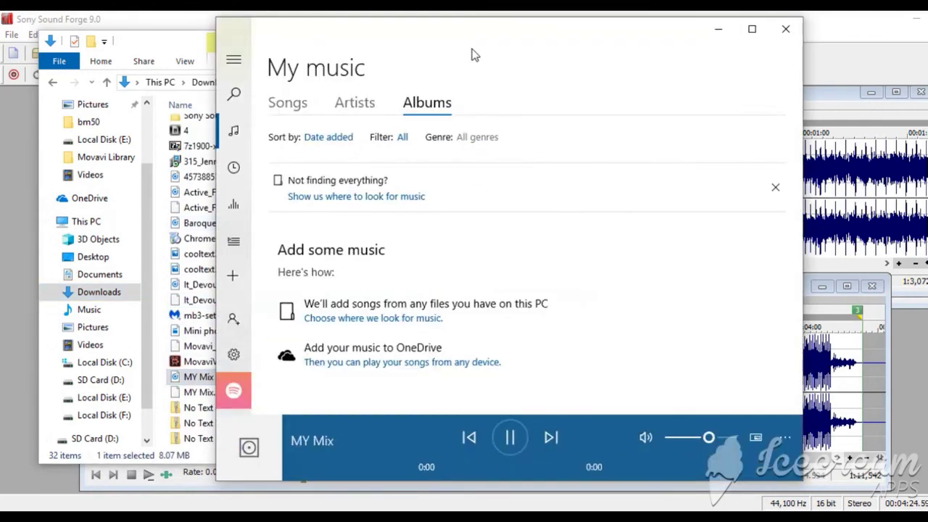
# Step: Reposition the player window, raise the volume slightly and audition MY Mix from about 1:21, just before the transition
pyautogui.moveTo(469, 40); pyautogui.dragTo(408, 50)
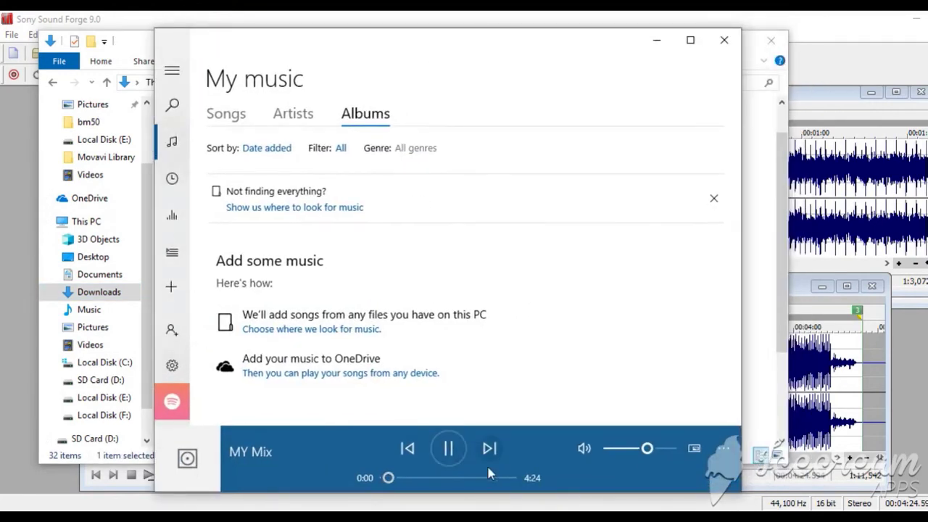
pyautogui.moveTo(644, 449); pyautogui.dragTo(655, 449)
pyautogui.click(422, 479)
pyautogui.click(435, 480)
pyautogui.click(429, 480)
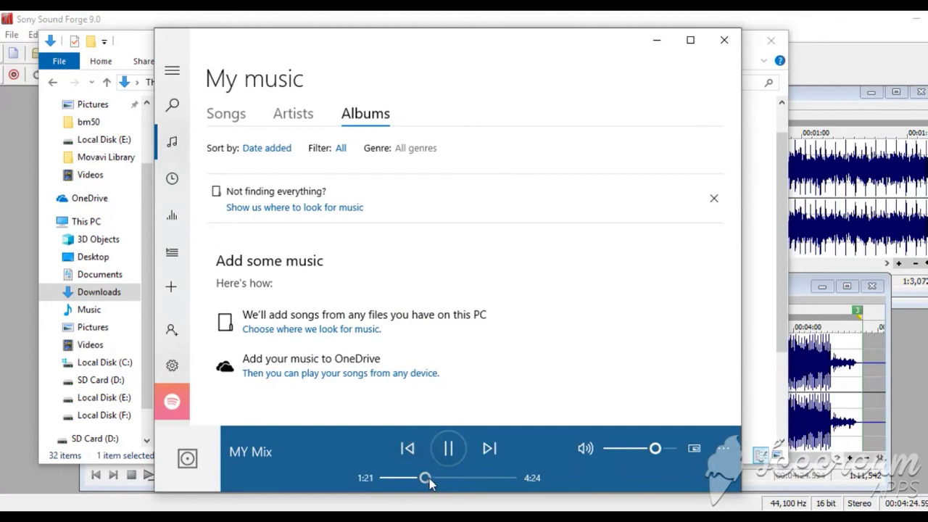